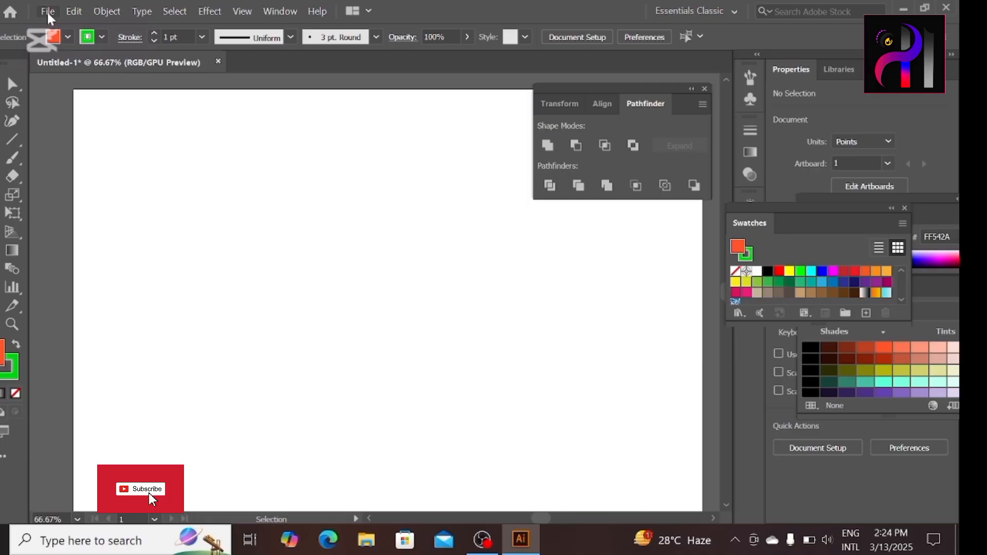
# Create a new landscape A4 document, 841.89 x 595.28 pt, and close the previous untitled document
pyautogui.click(48, 15)
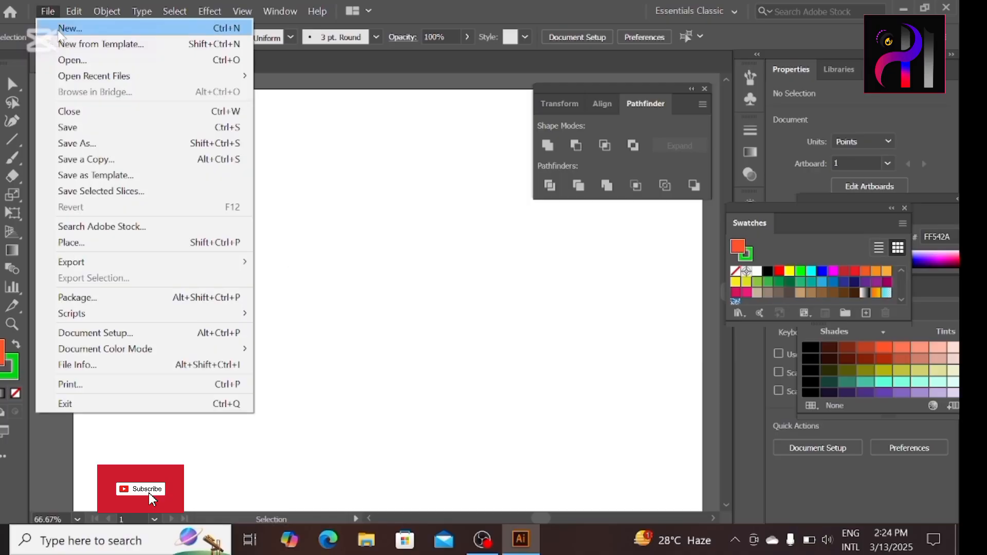
pyautogui.click(59, 31)
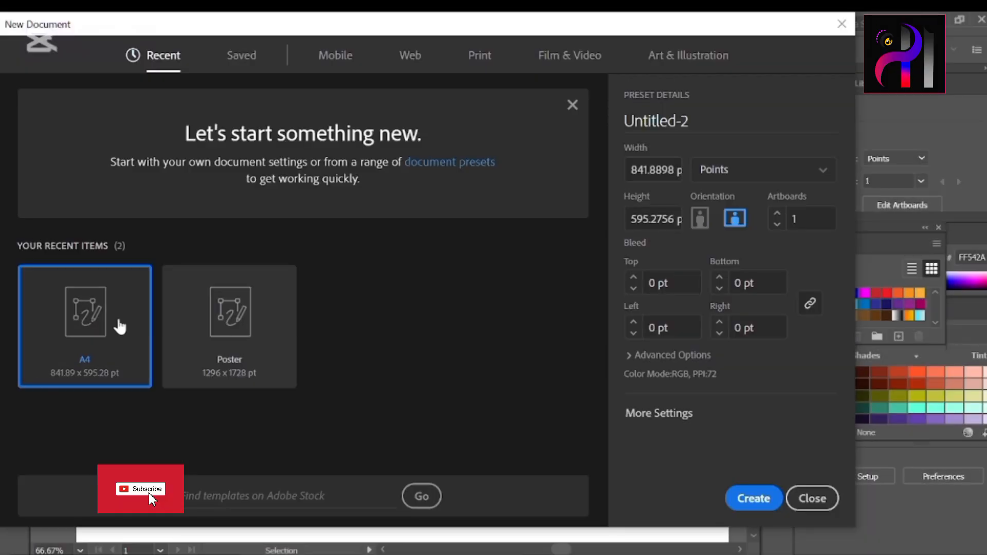
pyautogui.click(732, 498)
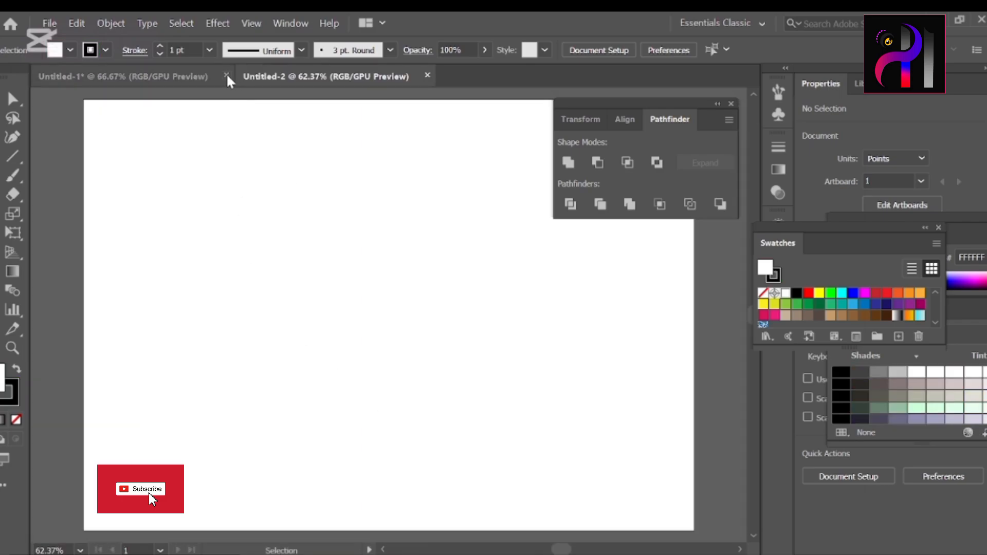
pyautogui.click(227, 75)
pyautogui.click(562, 313)
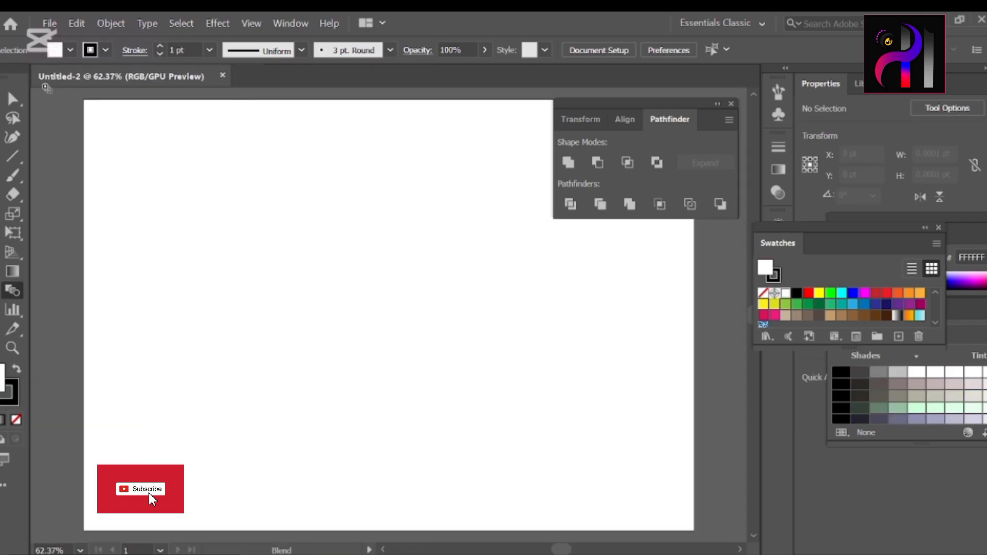
# Draw a closed four-sided boat hull with the Pen tool mid-artboard, about 387 by 140 pt, with a slanted bow on the right
pyautogui.moveTo(12, 137)
pyautogui.mouseDown()
pyautogui.moveTo(31, 155)
pyautogui.moveTo(31, 134)
pyautogui.mouseUp()
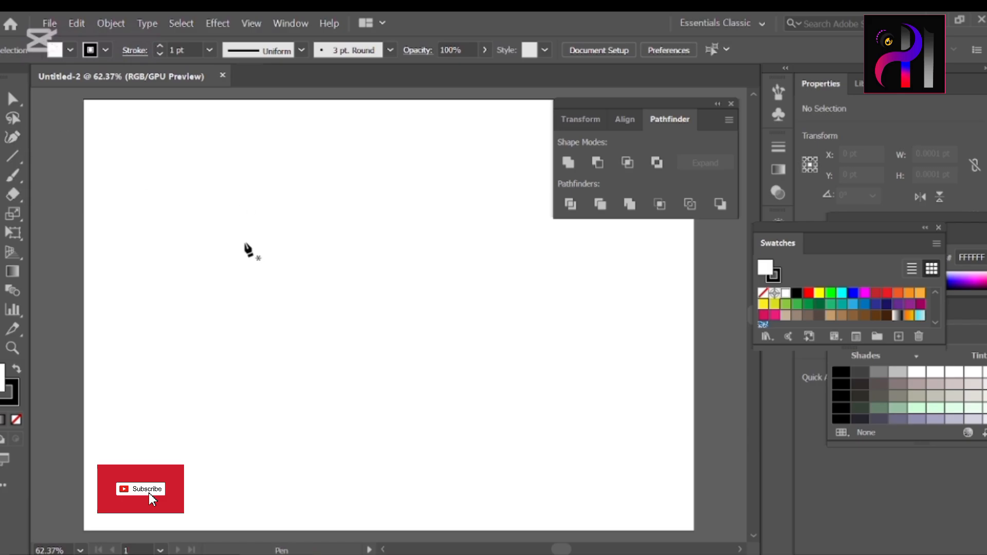
pyautogui.click(189, 247)
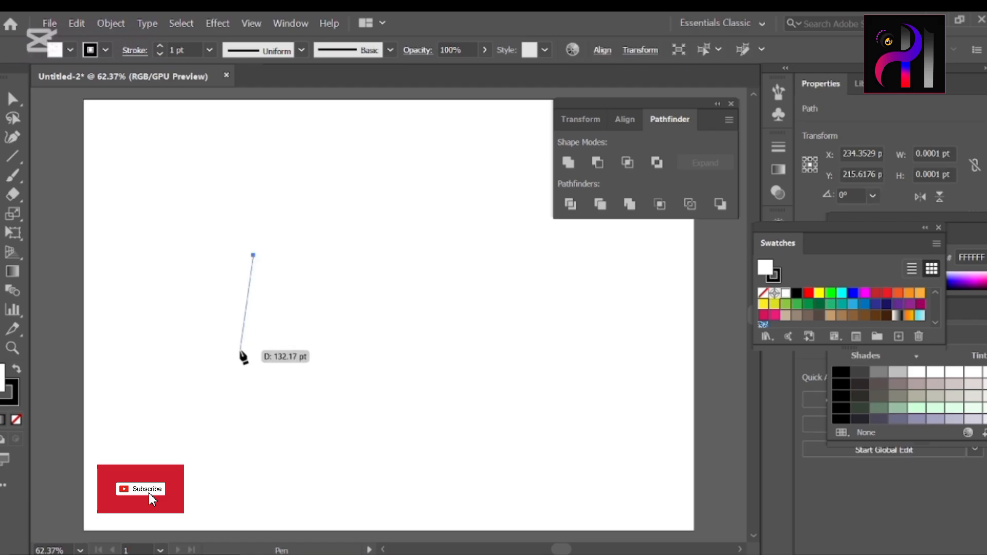
pyautogui.click(253, 334)
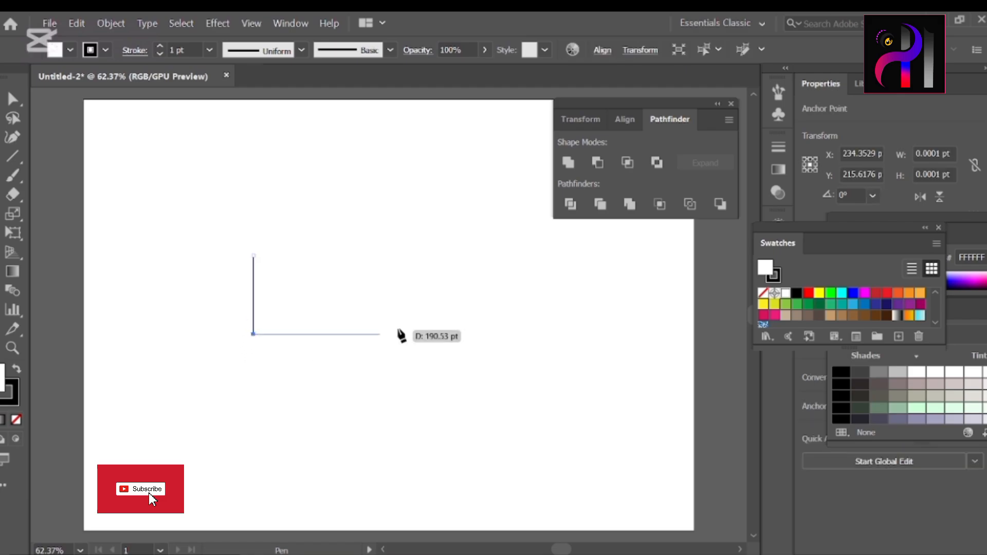
pyautogui.click(484, 331)
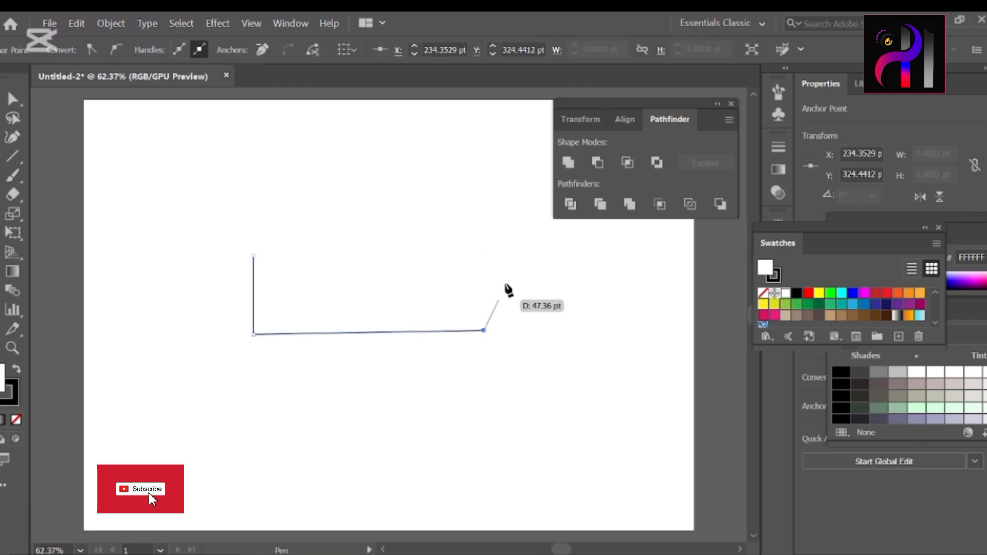
pyautogui.click(534, 232)
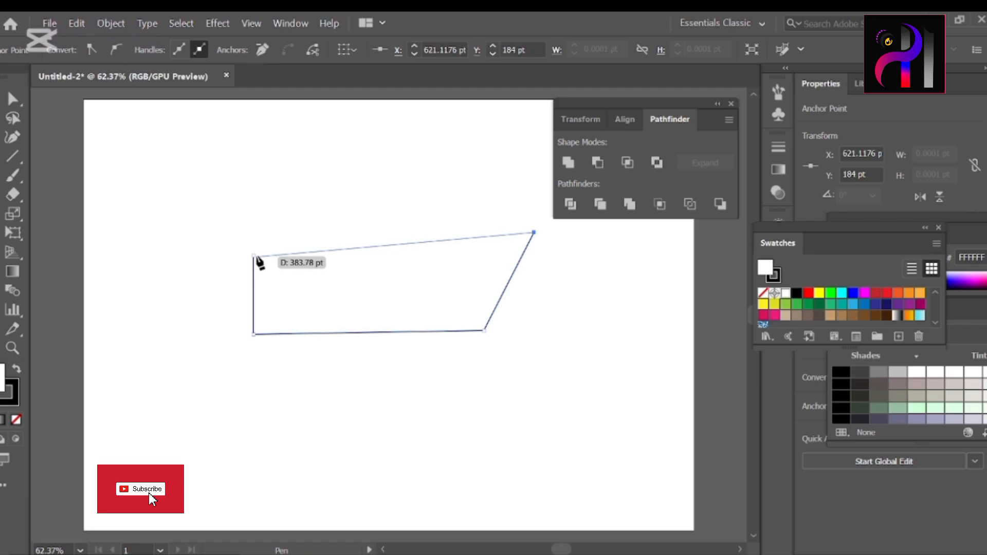
pyautogui.click(253, 257)
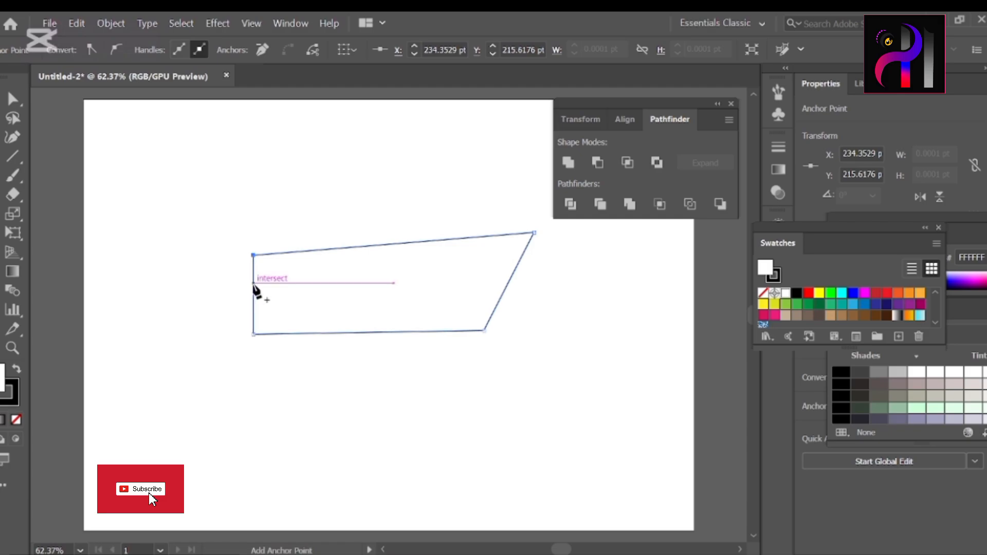
# Draw a closed four-sided panel with the Pen tool over the lower part of the hull, following its bow, base and stern
pyautogui.click(253, 283)
pyautogui.click(253, 282)
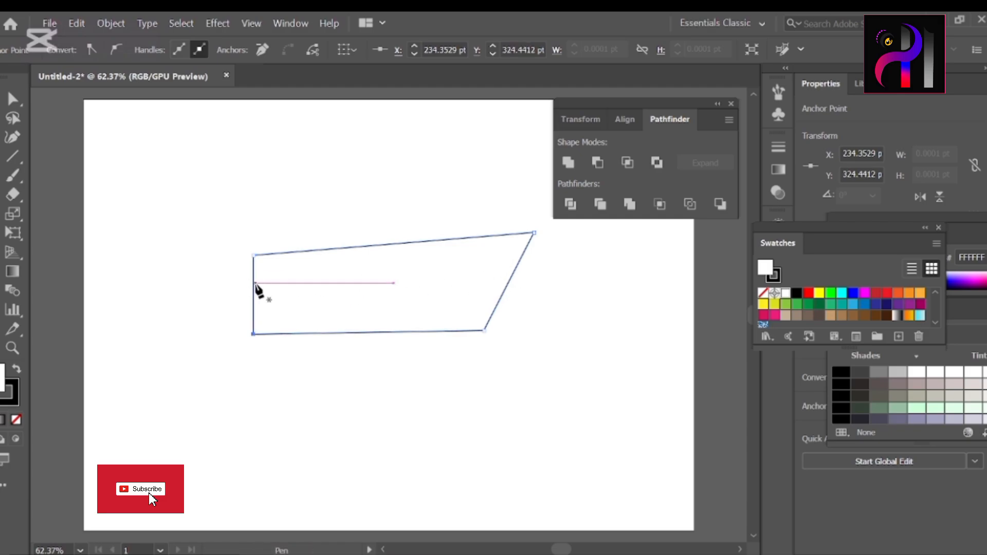
pyautogui.click(255, 283)
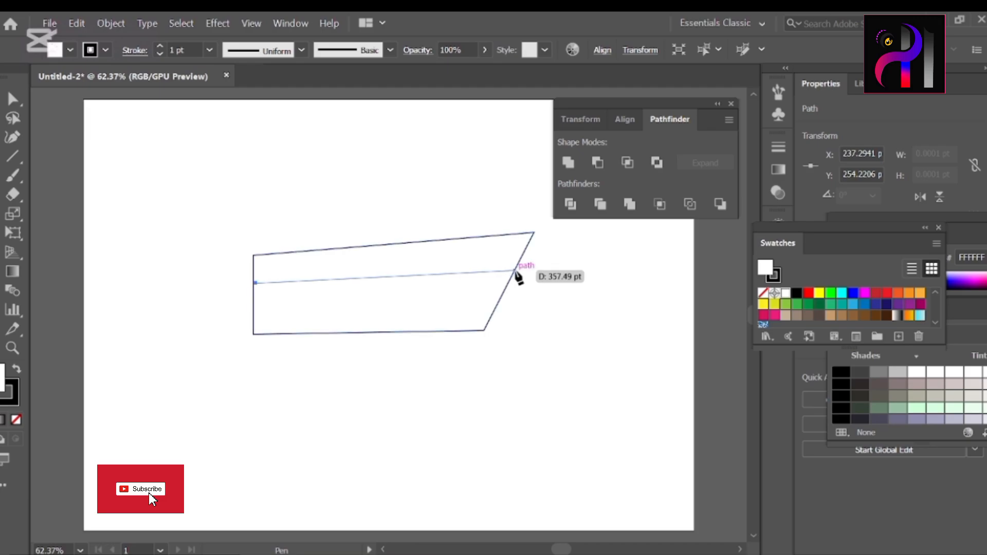
pyautogui.click(514, 271)
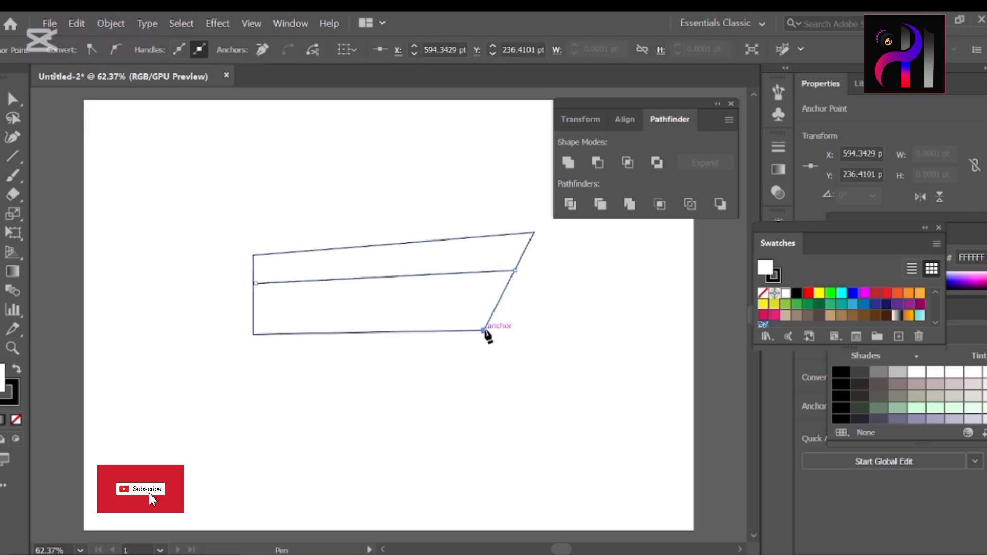
pyautogui.click(253, 334)
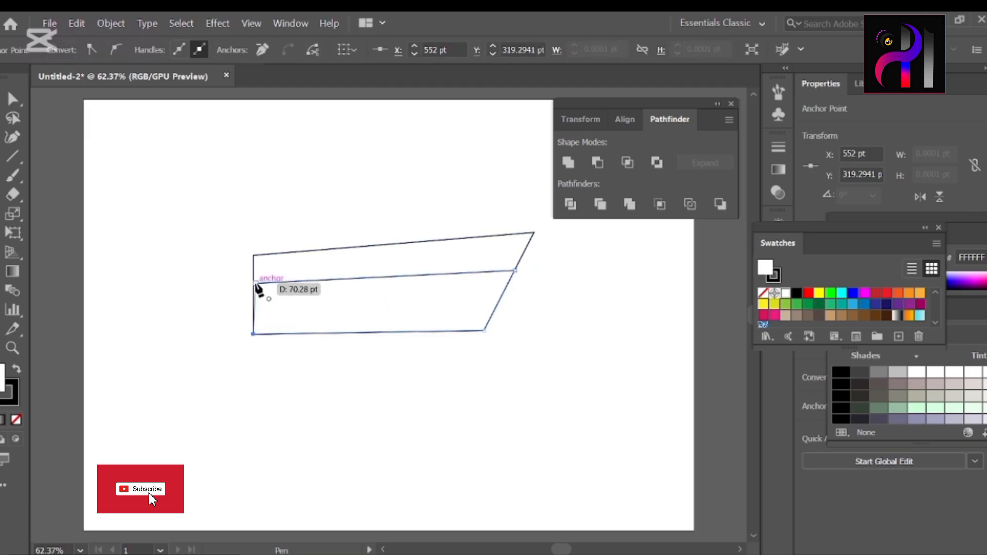
pyautogui.click(256, 284)
pyautogui.click(255, 283)
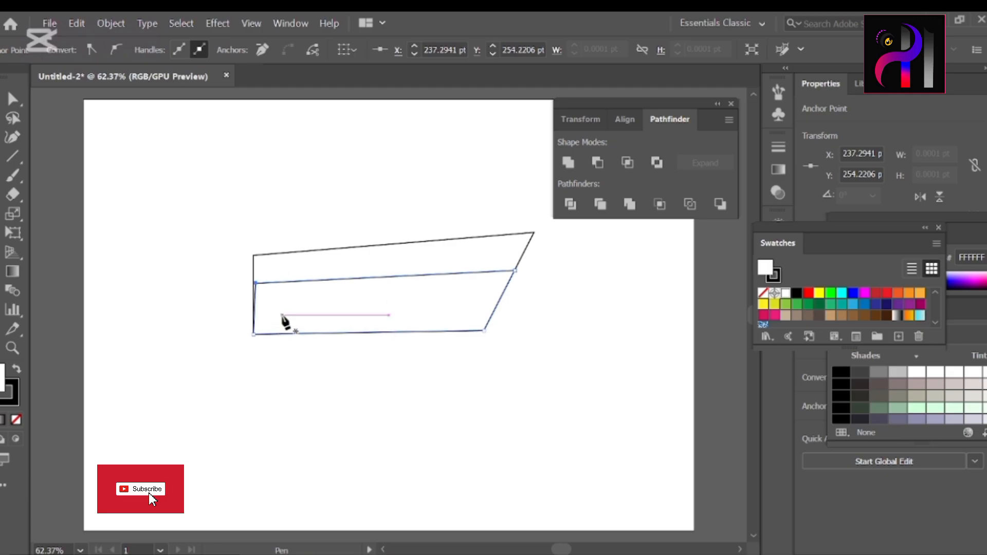
# Stretch the lower hull panel slightly past the stern, to a width of about 367 pt
pyautogui.press('v')
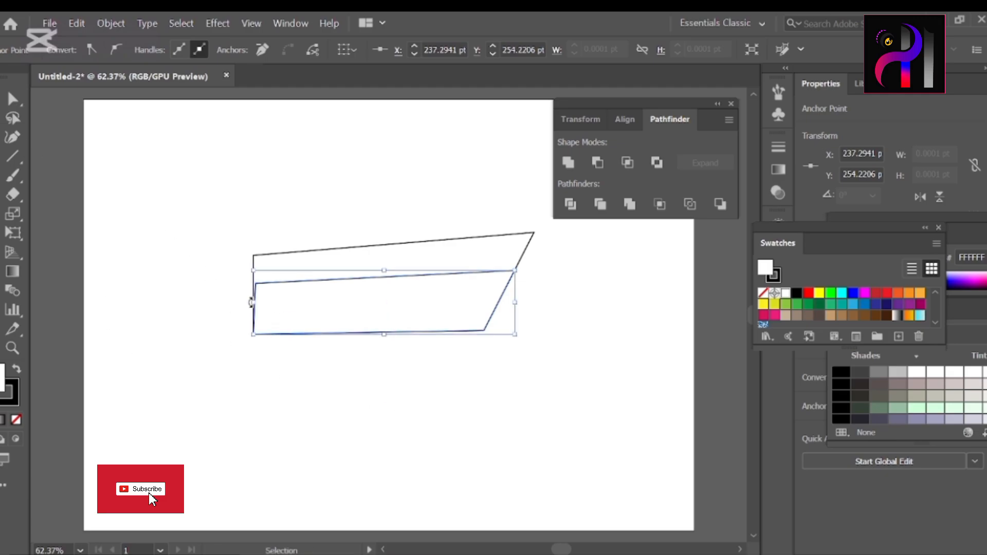
pyautogui.moveTo(257, 304); pyautogui.dragTo(250, 304)
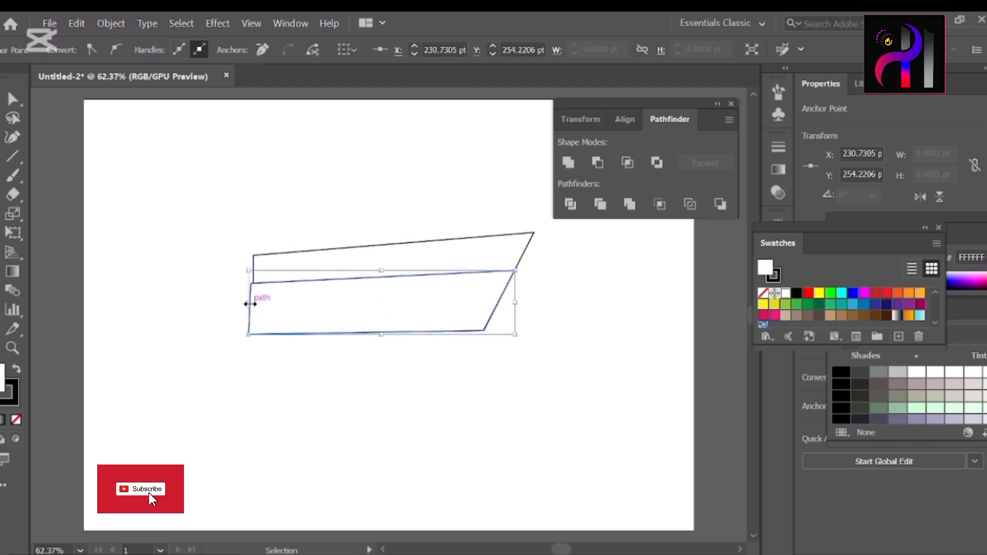
pyautogui.click(324, 408)
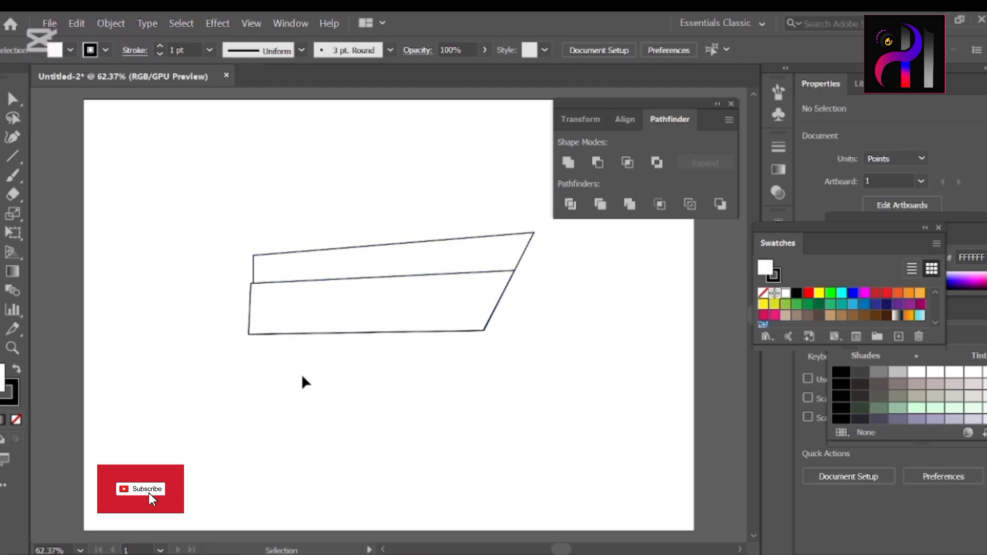
# Fill the lower hull panel with light tan C69C6D and the upper hull band with brown 8C6239
pyautogui.click(464, 333)
pyautogui.click(876, 314)
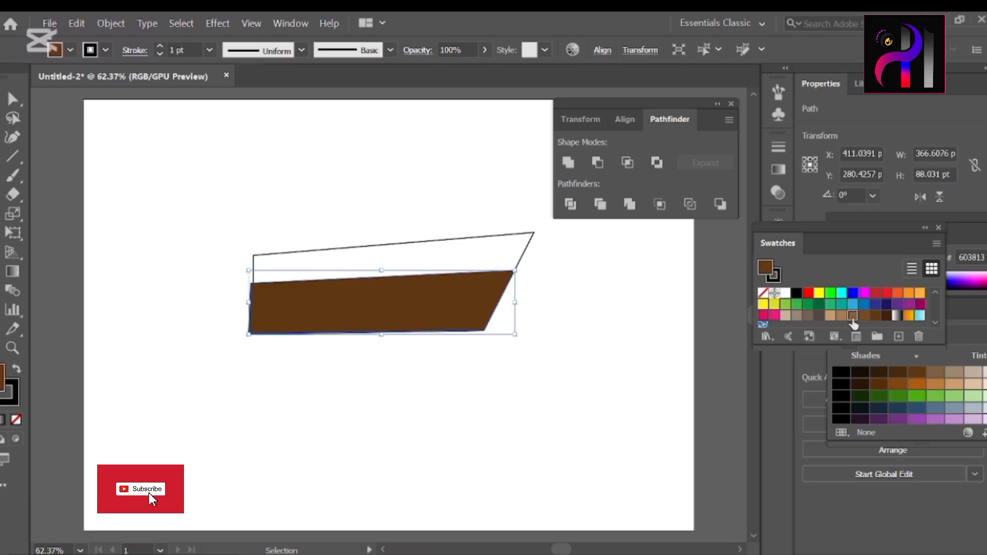
pyautogui.click(852, 315)
pyautogui.click(831, 315)
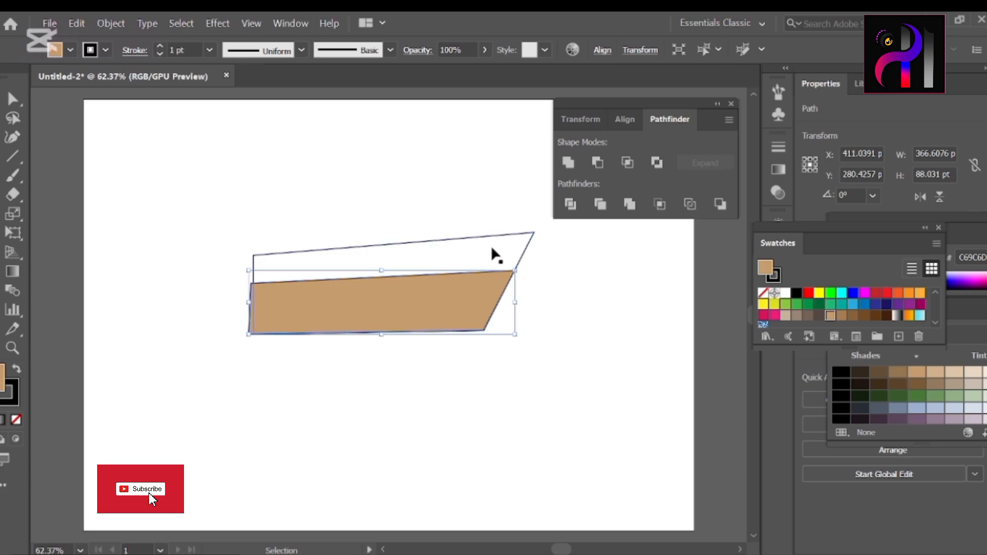
pyautogui.click(490, 241)
pyautogui.click(852, 315)
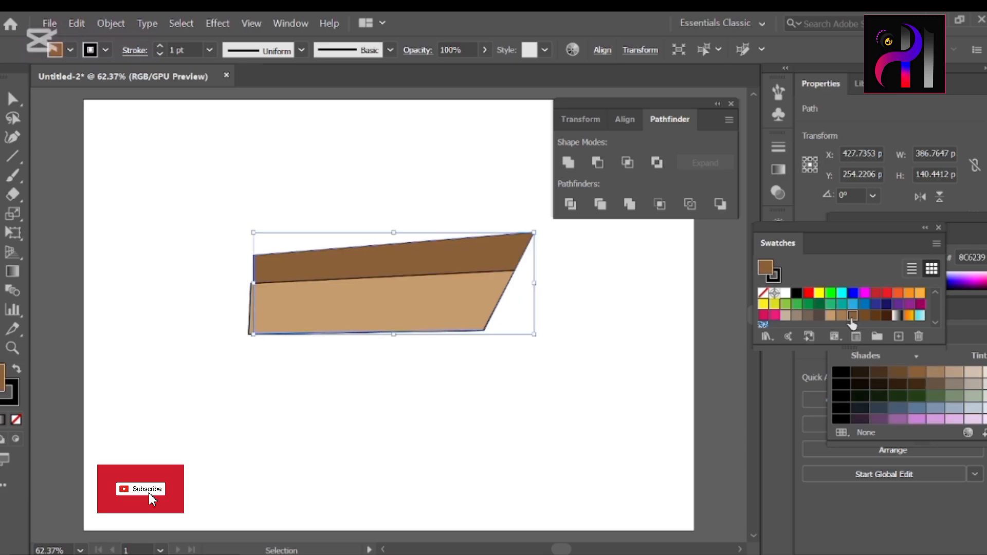
pyautogui.click(512, 435)
# Move both hull shapes together about 74 pt down and 15 pt to the right
pyautogui.moveTo(193, 218); pyautogui.dragTo(409, 323)
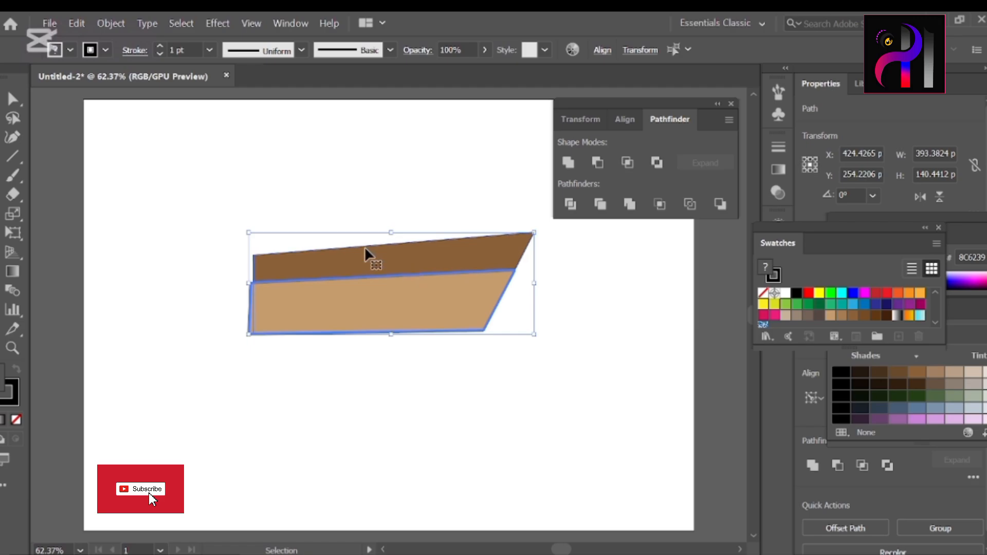
pyautogui.moveTo(370, 256); pyautogui.dragTo(383, 316)
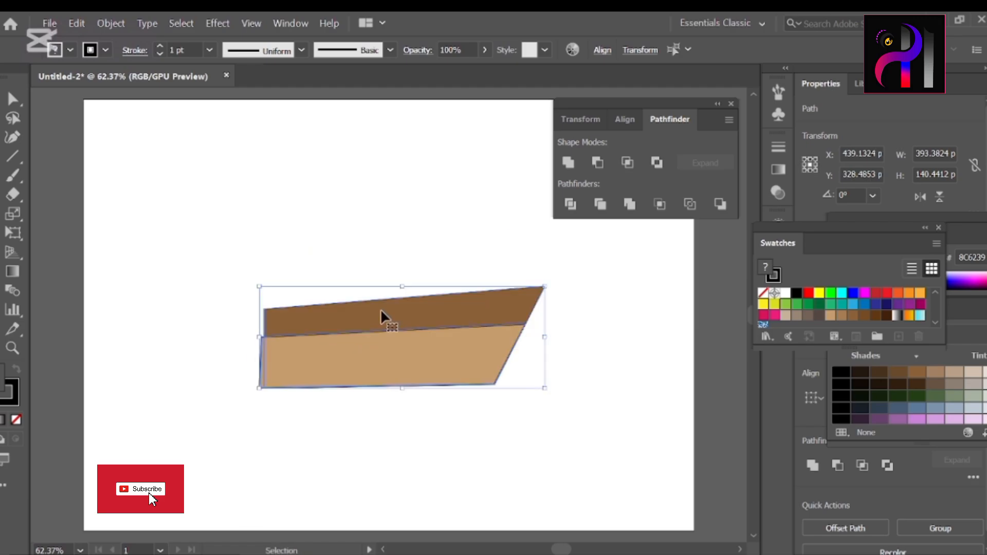
pyautogui.click(205, 198)
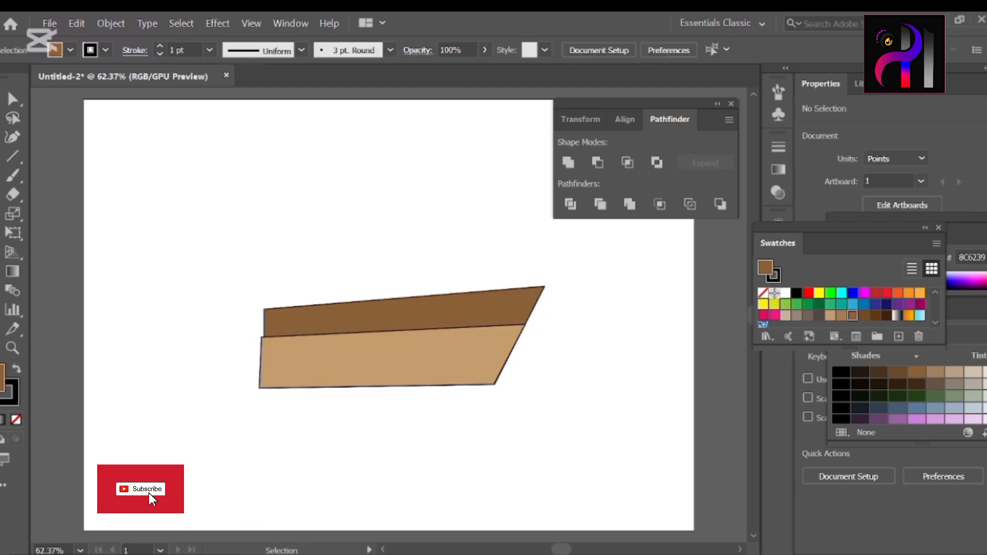
# Draw a closed triangular sail with the Pen tool on the hull's stern half, about 167 by 218 pt
pyautogui.click(264, 309)
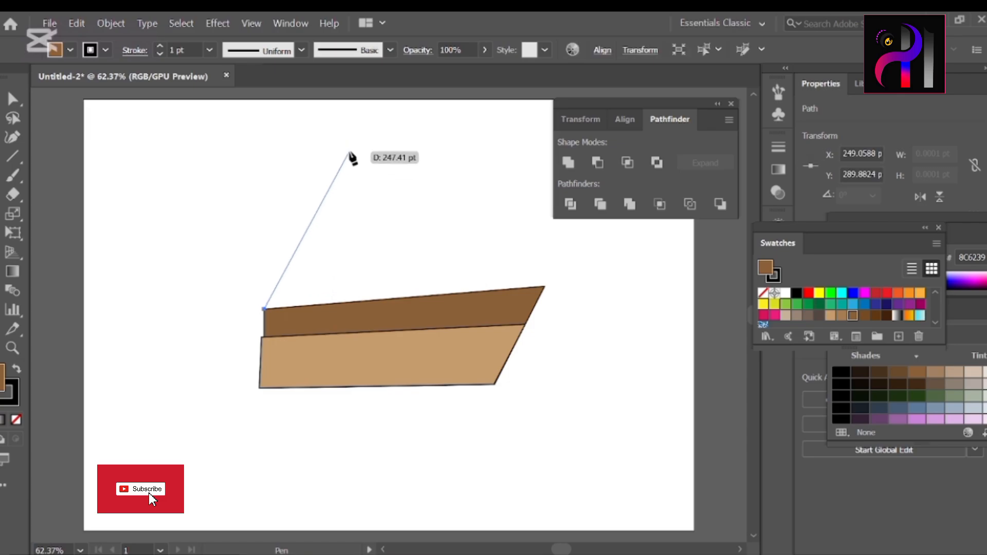
pyautogui.click(349, 151)
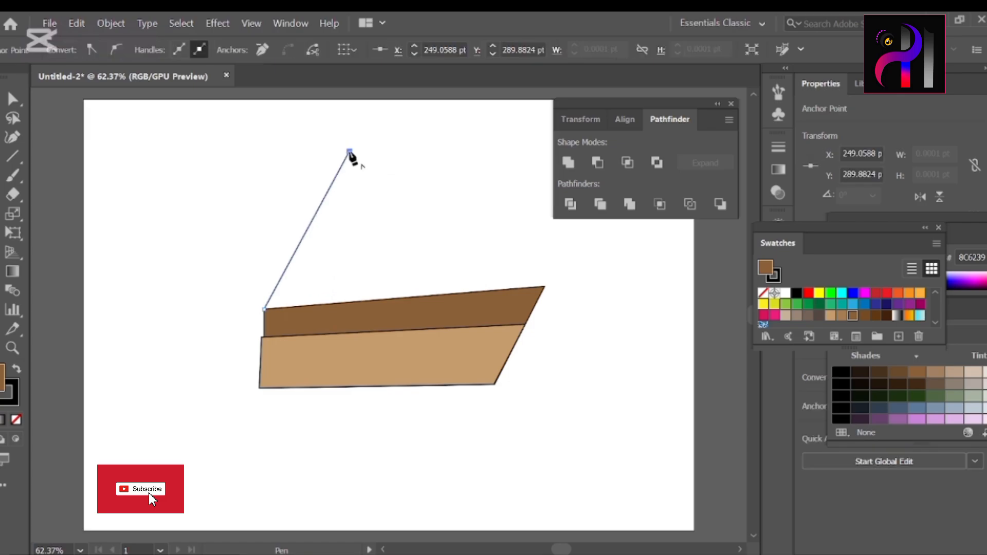
pyautogui.click(385, 299)
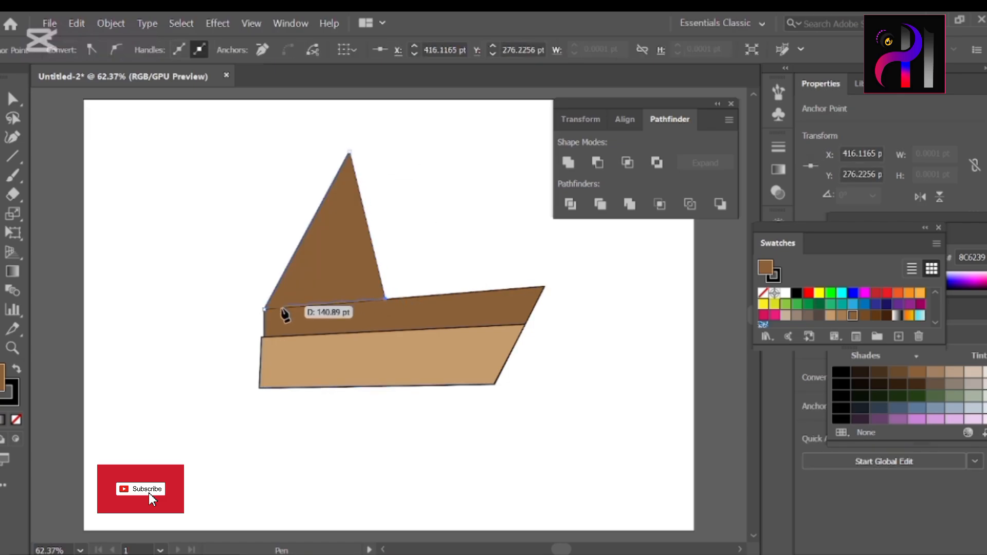
pyautogui.click(264, 309)
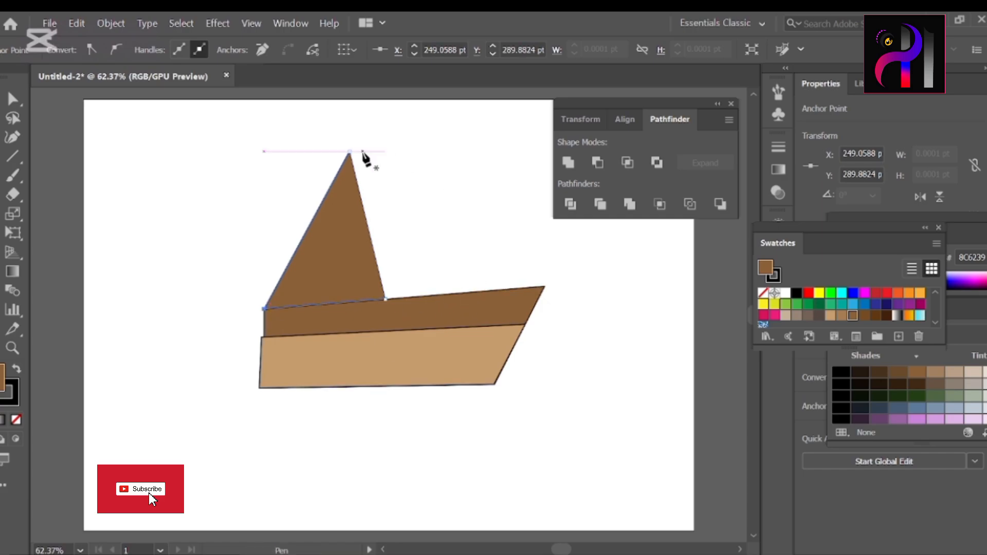
# Draw a second triangular sail, about 259 by 217 pt, reaching to the bow, leaving a narrow gap beside the first sail
pyautogui.click(362, 151)
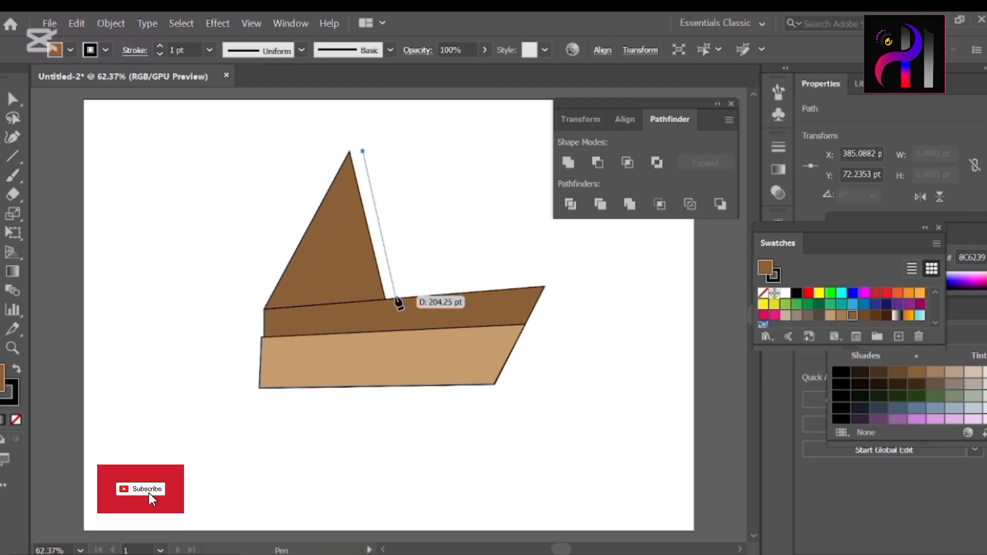
pyautogui.press('Escape')
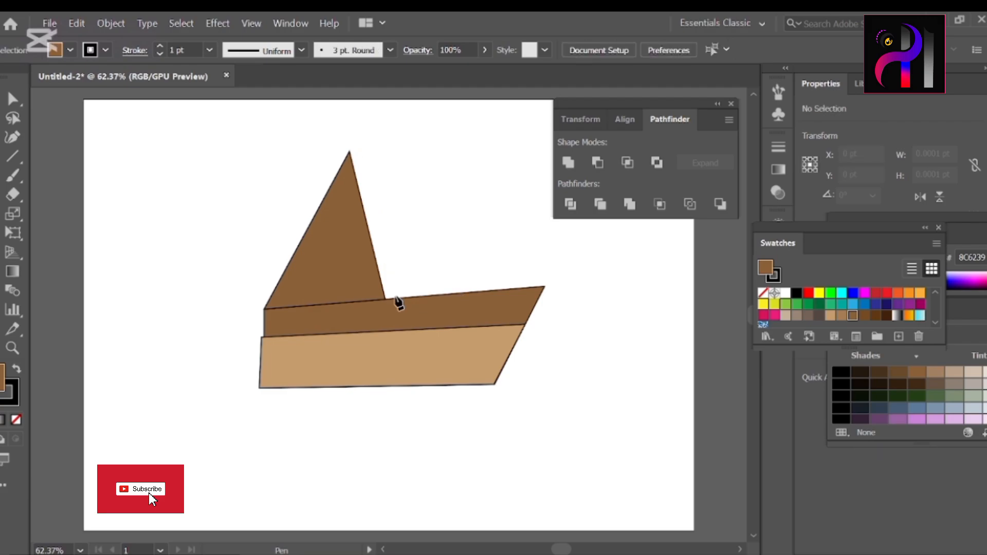
pyautogui.click(354, 141)
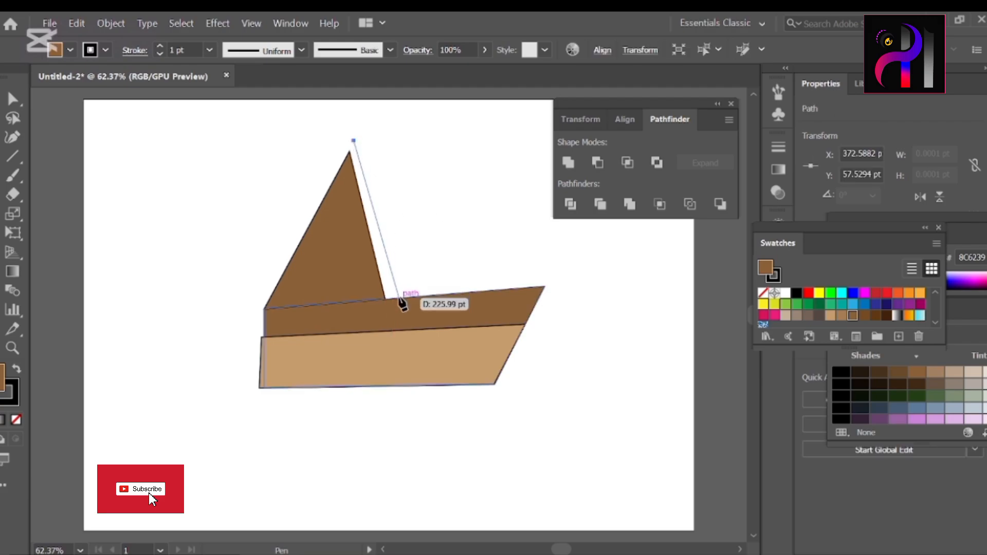
pyautogui.click(399, 298)
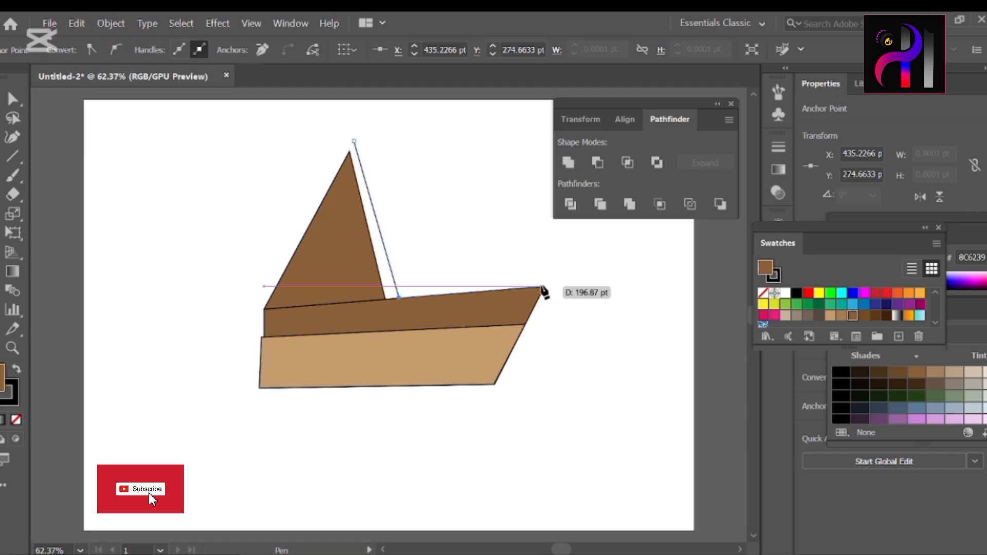
pyautogui.click(542, 288)
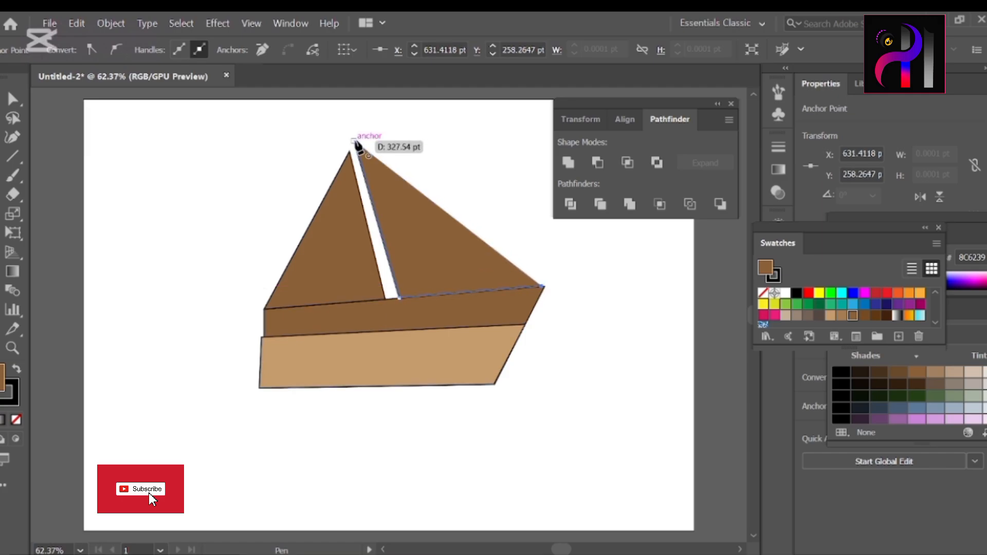
pyautogui.click(353, 142)
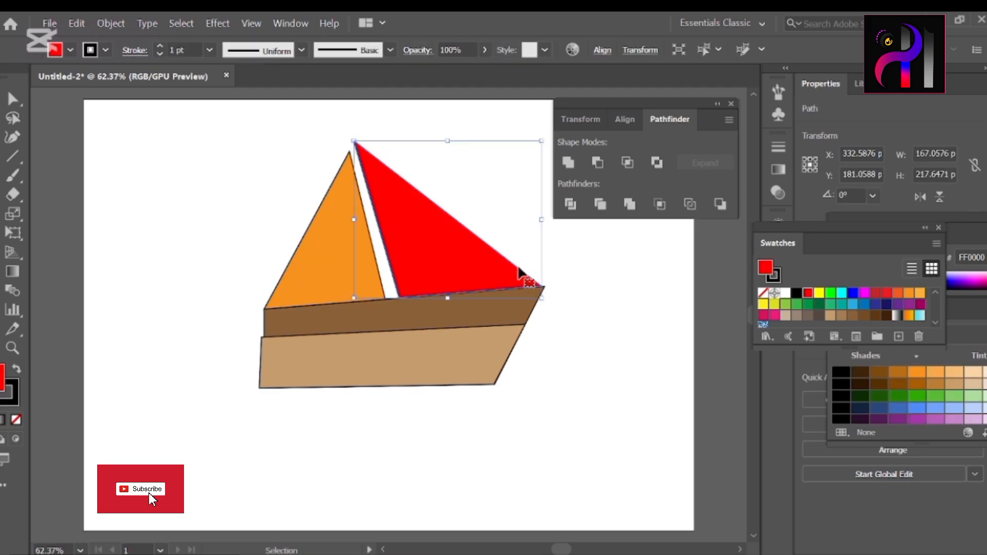
# Fill the larger sail on the bow side with yellow-green D9E021
pyautogui.click(774, 305)
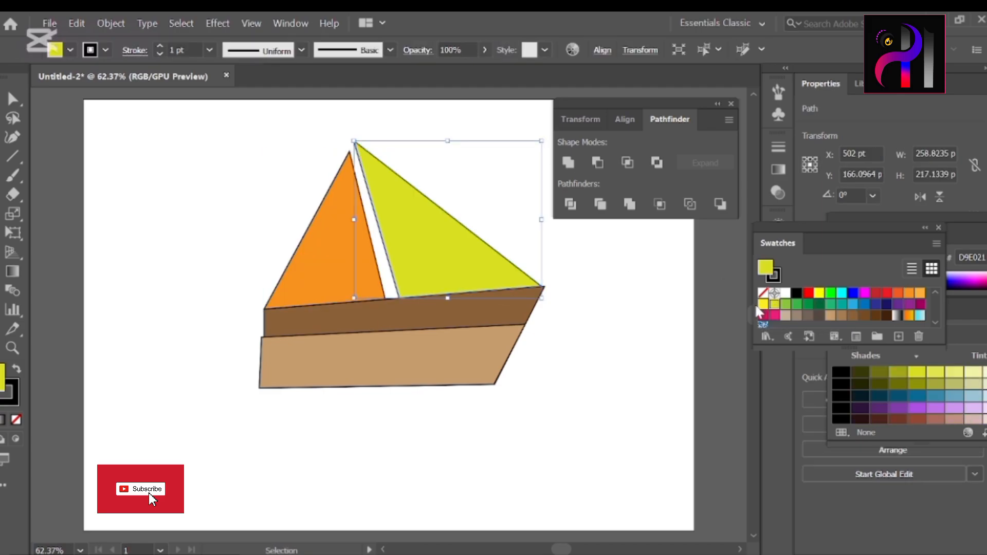
# Recolour the larger sail yellow FCEE21 and move the whole boat slightly down and to the right
pyautogui.click(762, 304)
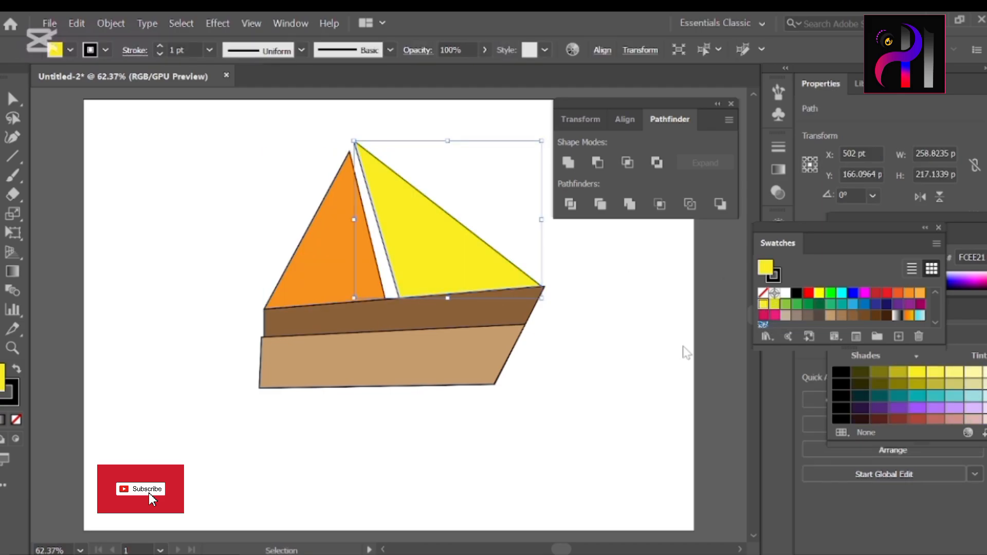
pyautogui.click(502, 430)
pyautogui.moveTo(228, 146); pyautogui.dragTo(562, 432)
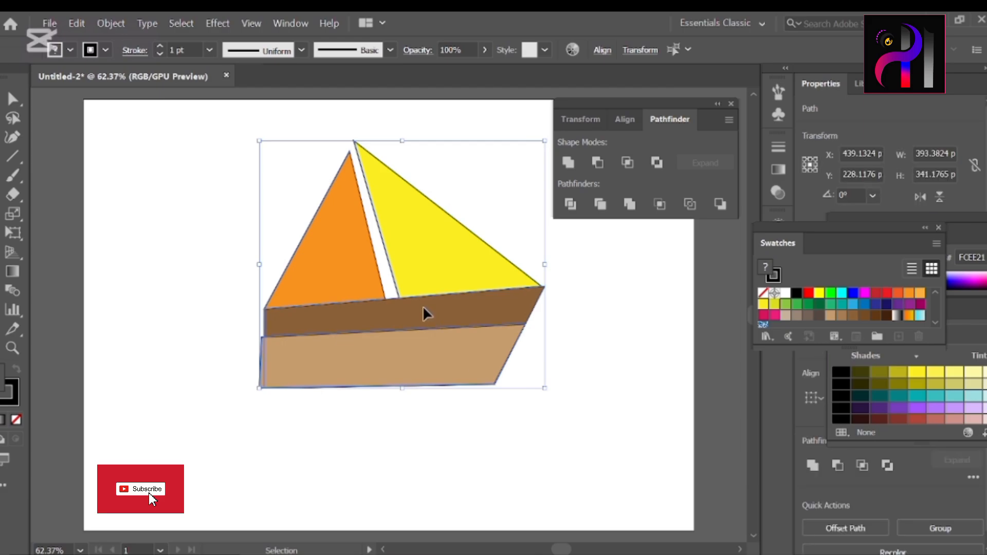
pyautogui.moveTo(425, 313); pyautogui.dragTo(428, 320)
pyautogui.click(702, 382)
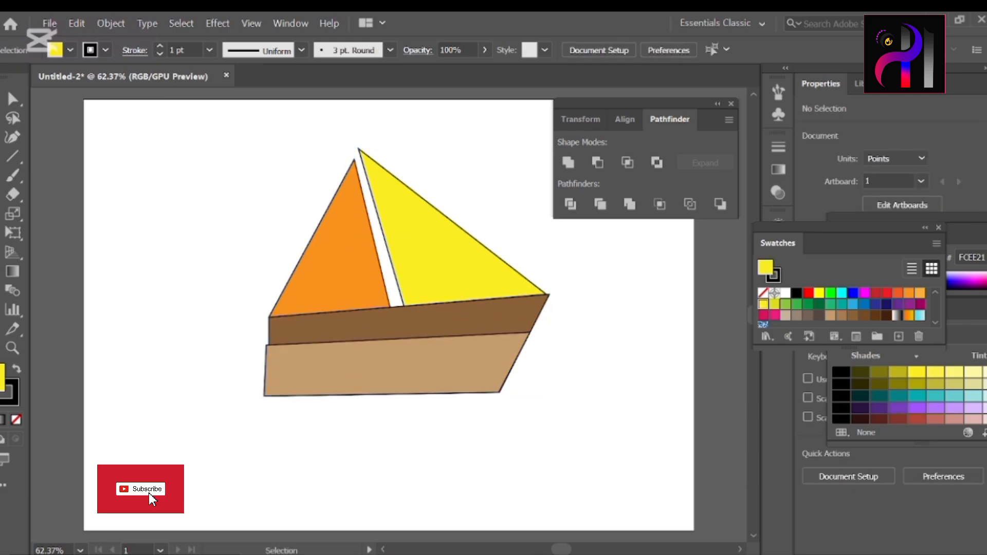
# Start a wave path with the Pen tool below the hull's stern, curving three downward scallops with sharp crests between them
pyautogui.press('p')
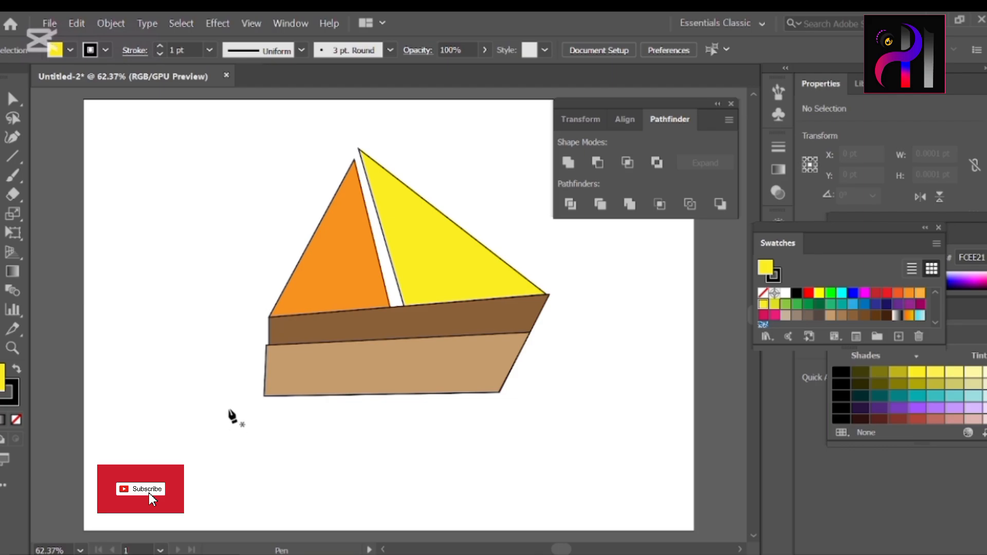
pyautogui.click(248, 427)
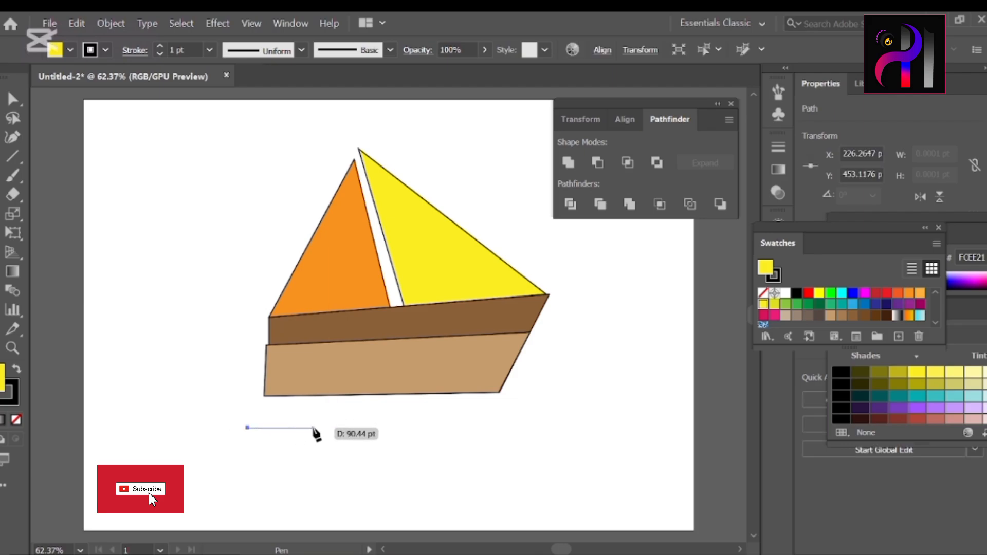
pyautogui.click(314, 428)
pyautogui.moveTo(337, 427); pyautogui.dragTo(338, 383)
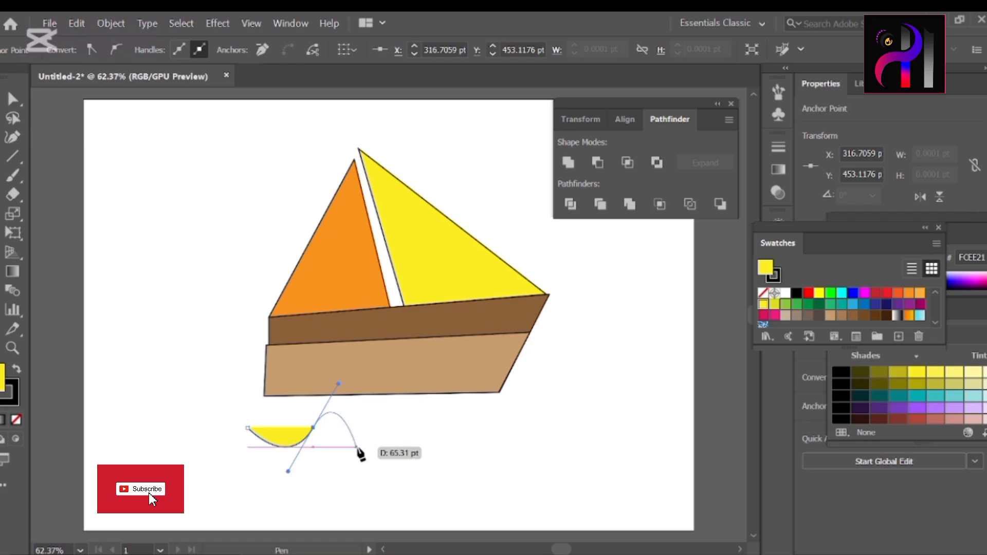
pyautogui.click(313, 427)
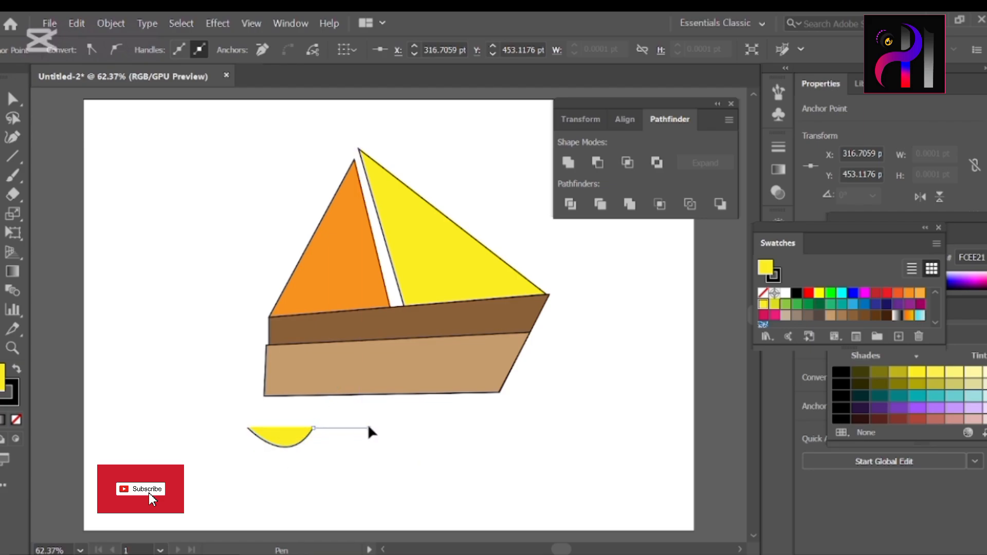
pyautogui.moveTo(368, 428); pyautogui.dragTo(398, 380)
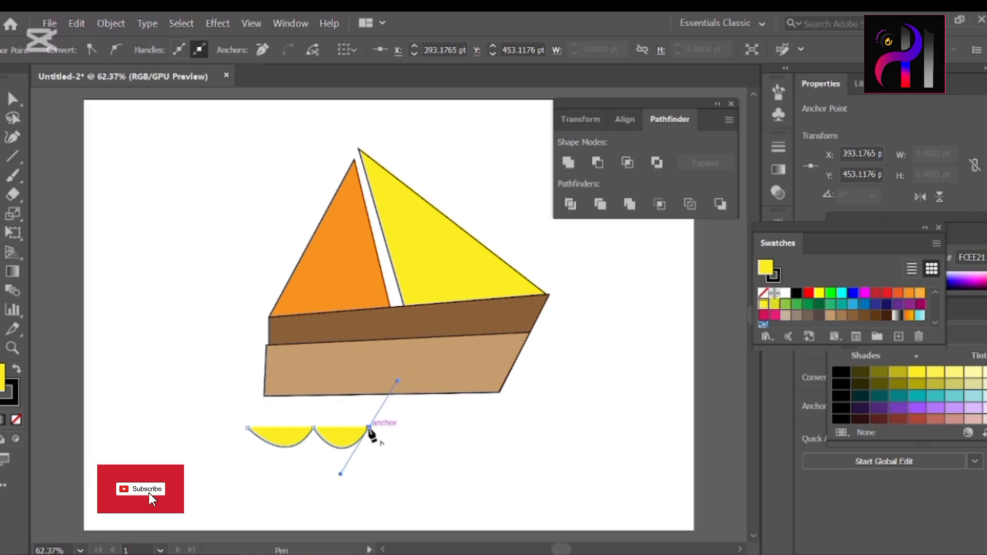
pyautogui.click(368, 427)
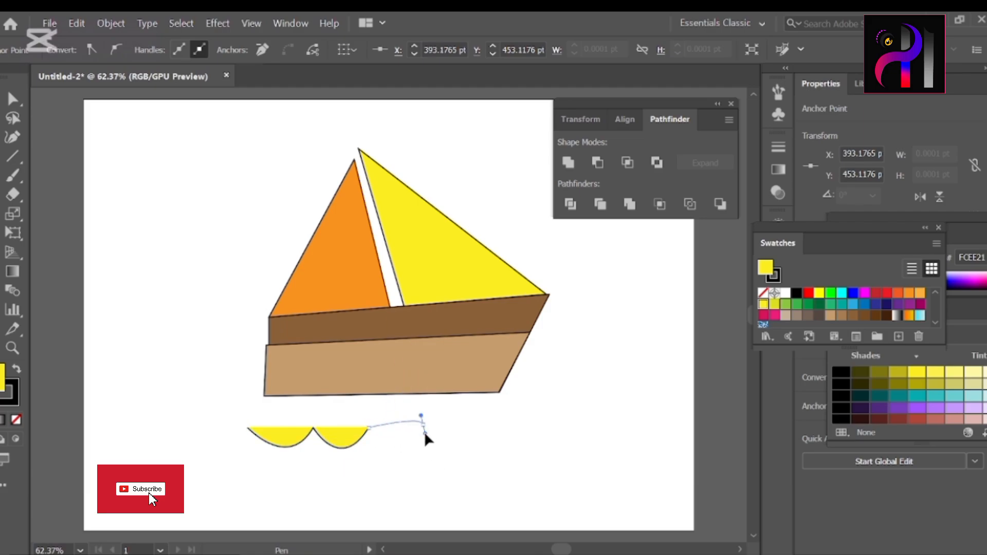
pyautogui.moveTo(422, 424); pyautogui.dragTo(450, 374)
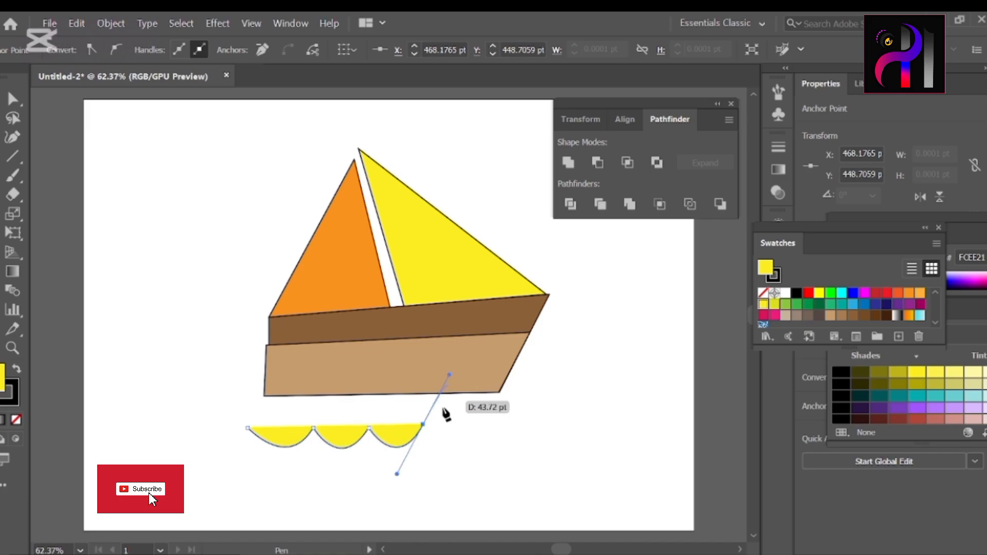
pyautogui.click(422, 424)
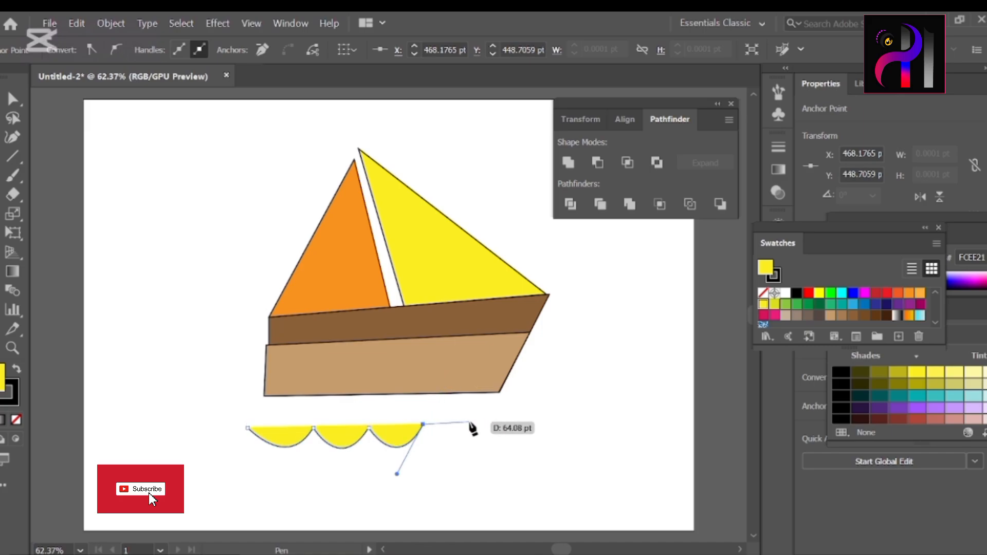
# Add two more scallops toward the bow and close the wave path with a straight upper edge, about 377 pt wide
pyautogui.moveTo(470, 421); pyautogui.dragTo(492, 370)
pyautogui.click(469, 422)
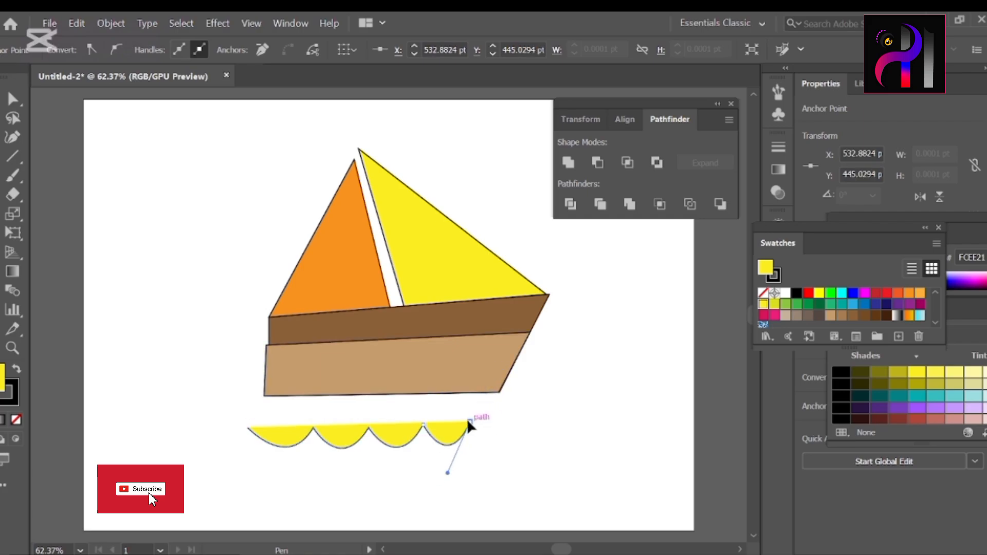
pyautogui.click(511, 422)
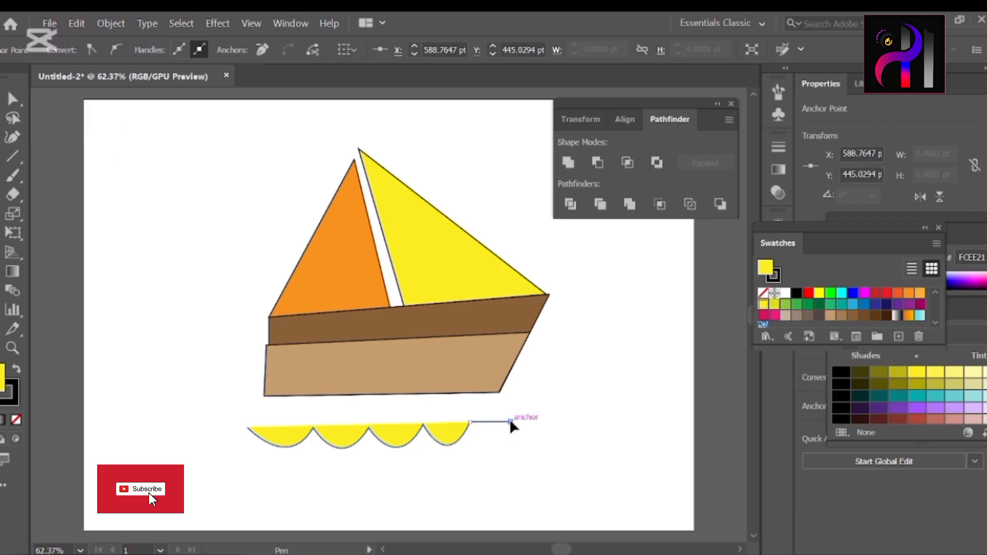
pyautogui.hotkey('ctrl', 'z')
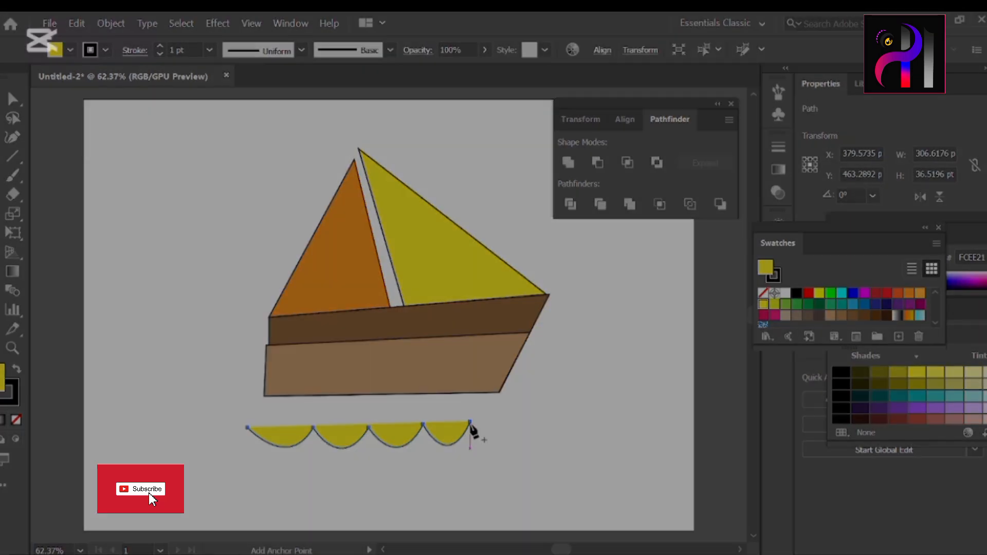
pyautogui.moveTo(521, 417); pyautogui.dragTo(549, 365)
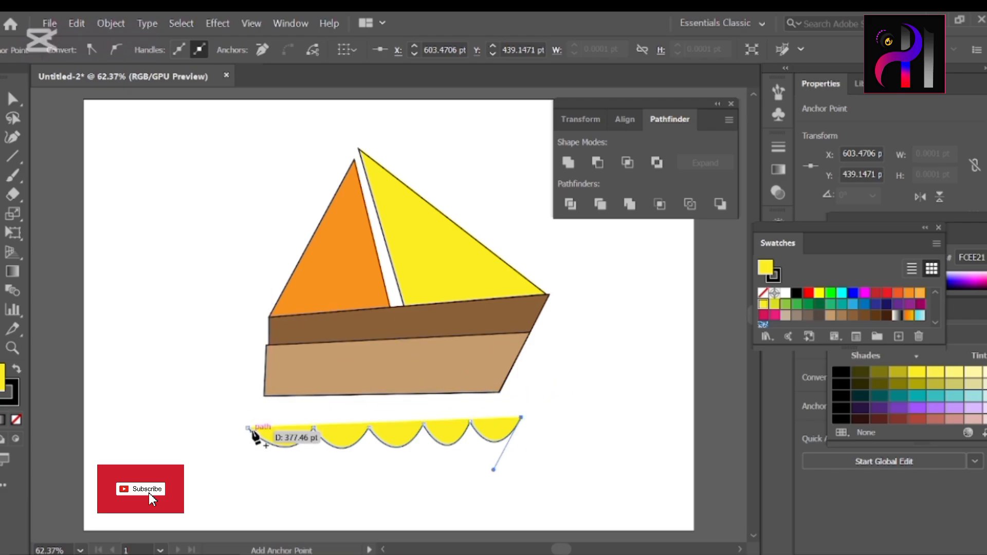
pyautogui.click(248, 428)
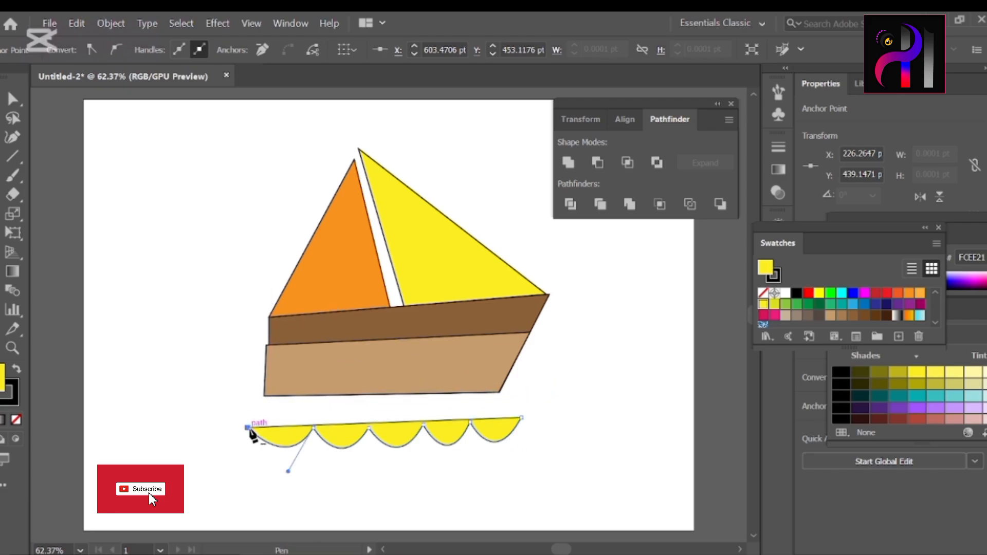
# Fill the closed five-scallop wave strip with light blue 29ABE2 and select the whole shape
pyautogui.click(852, 304)
pyautogui.press('v')
pyautogui.click(277, 446)
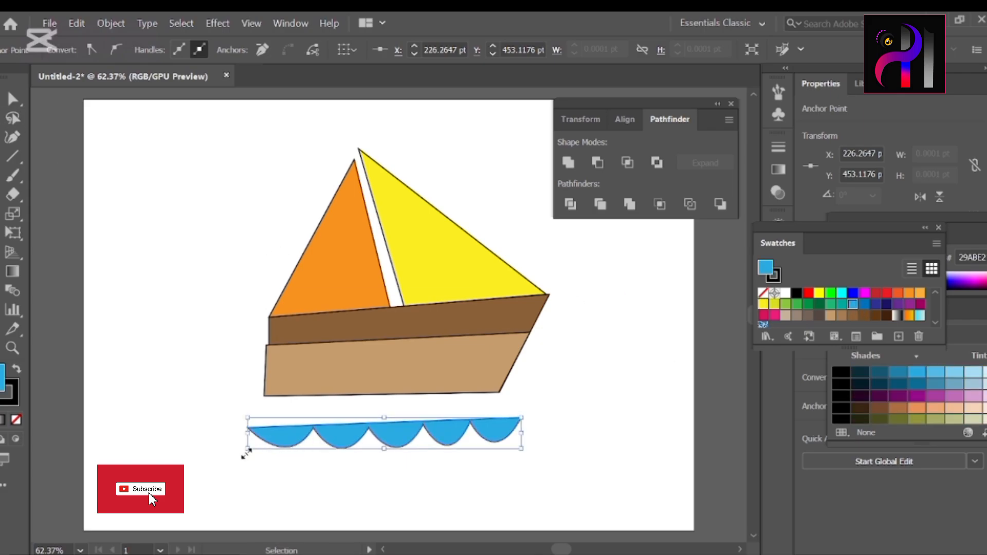
# Rotate the light blue wave strip to about 359° and move it up over the hull's lower edge
pyautogui.moveTo(245, 454); pyautogui.dragTo(247, 447)
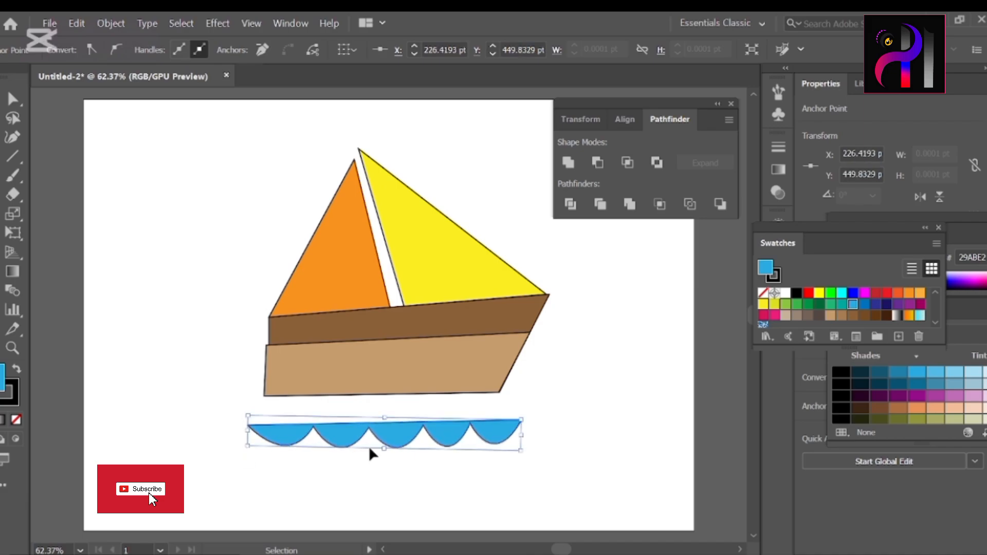
pyautogui.moveTo(369, 445); pyautogui.dragTo(404, 407)
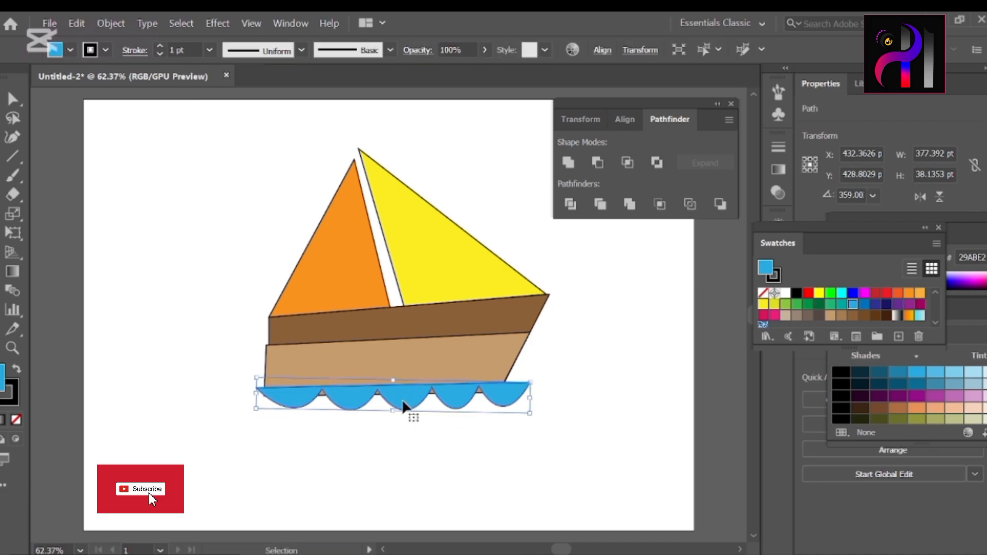
# Send the light blue wave strip to the back so it lies behind the hull
pyautogui.rightClick(404, 406)
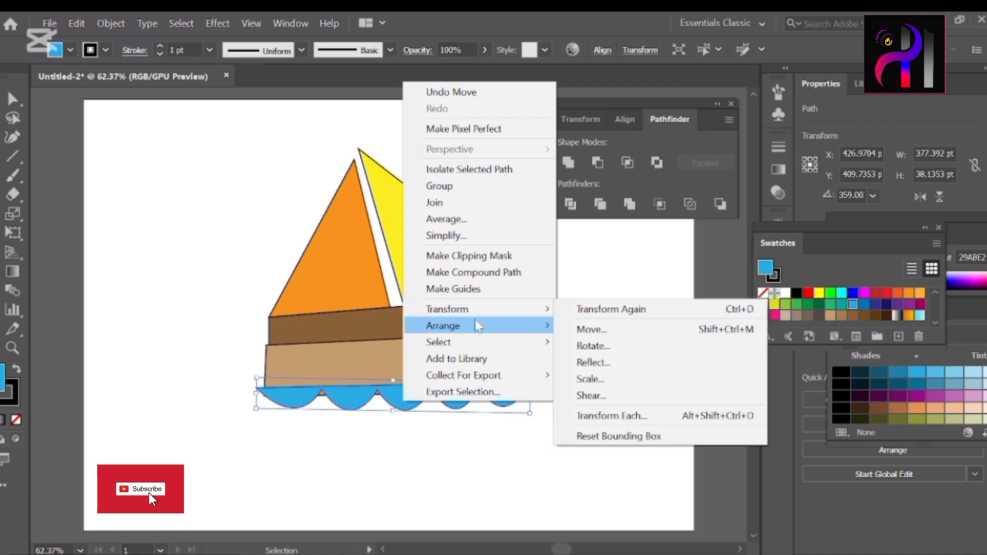
pyautogui.moveTo(478, 327)
pyautogui.click(612, 360)
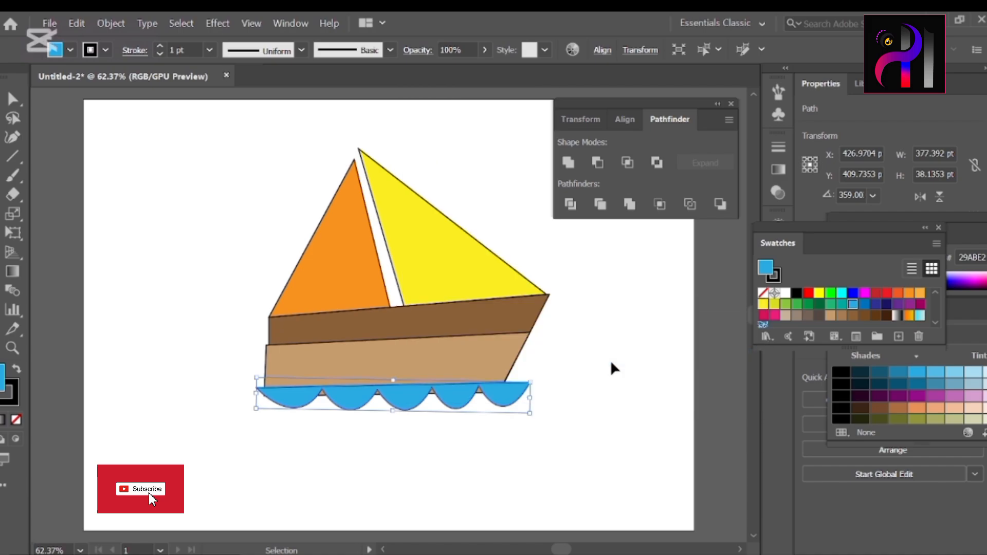
pyautogui.rightClick(510, 413)
pyautogui.moveTo(565, 326)
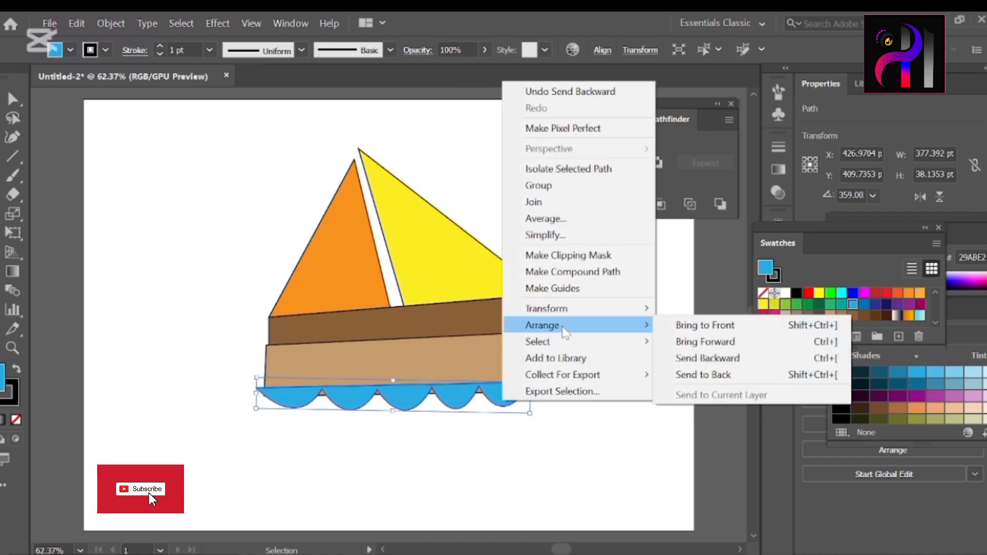
pyautogui.click(705, 375)
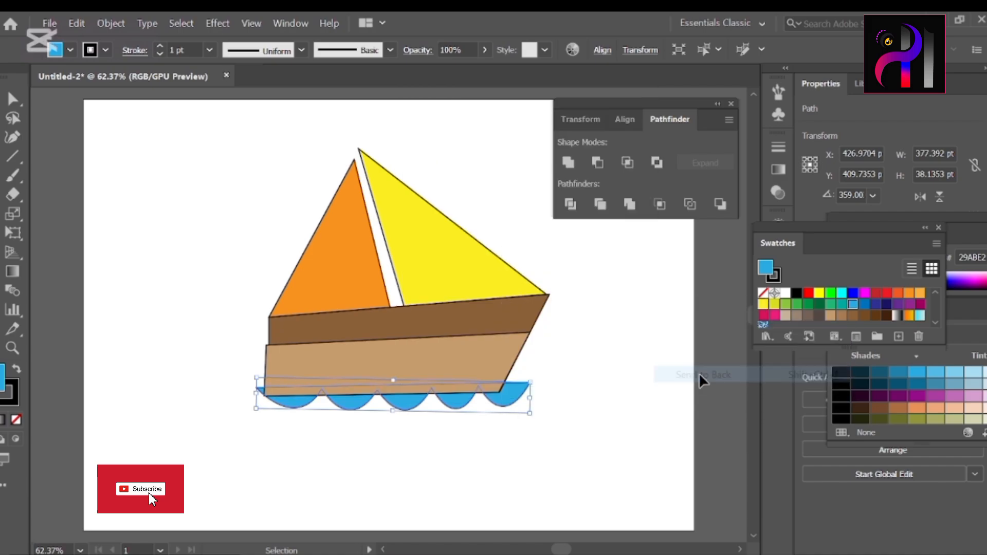
pyautogui.click(475, 455)
# Move the light blue wave strip slightly down against the hull's underside and remove its outline
pyautogui.moveTo(414, 406); pyautogui.dragTo(390, 420)
pyautogui.press('x')
pyautogui.press('/')
pyautogui.press('a')
# Draw a second closed wave shape with five scallops above a flat base, about 382 by 68 pt, with blue 0056E9 stroke and no fill
pyautogui.press('p')
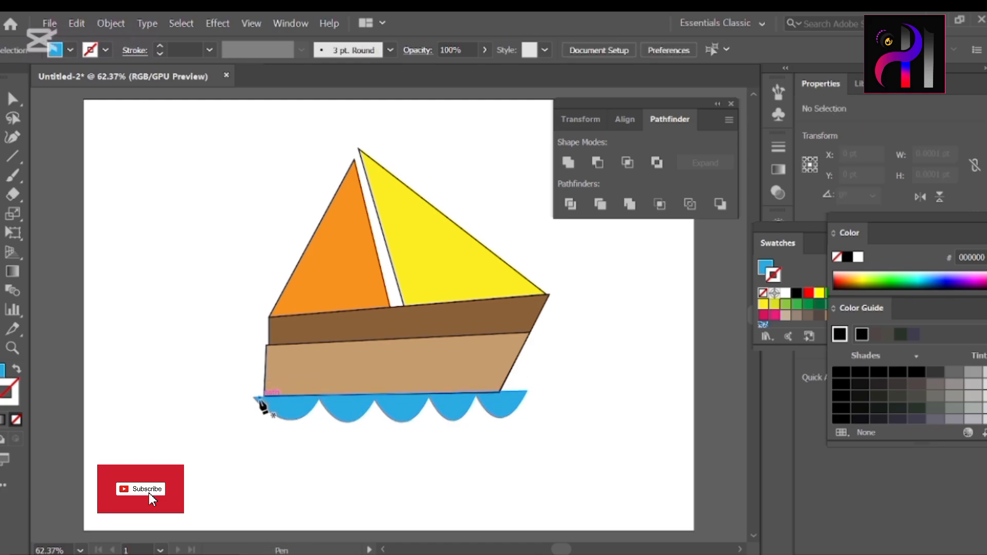
pyautogui.moveTo(318, 398); pyautogui.dragTo(321, 378)
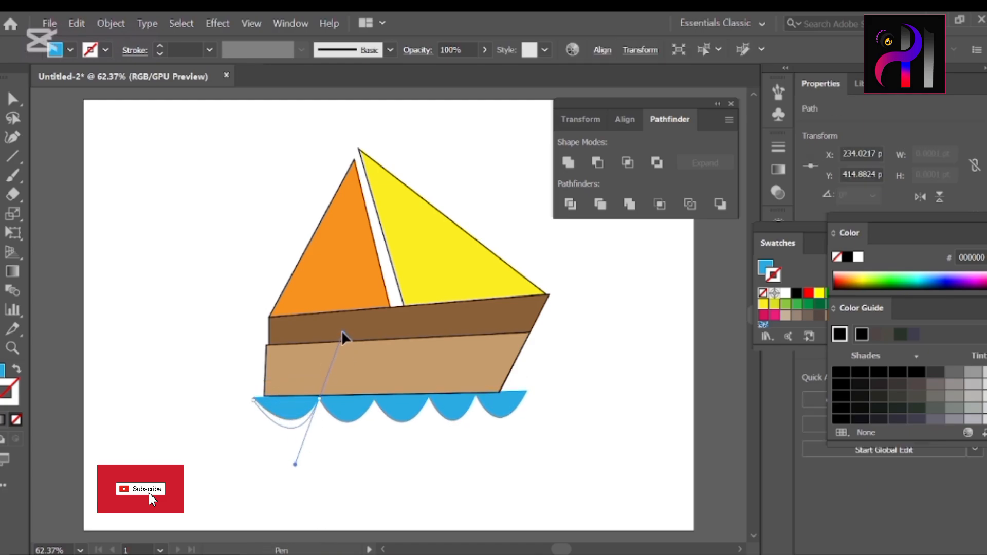
pyautogui.click(319, 398)
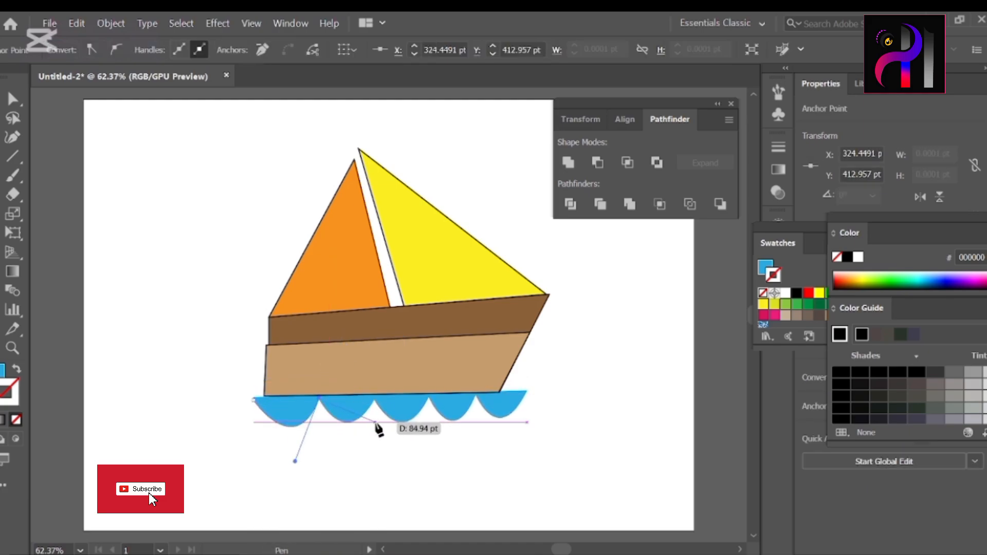
pyautogui.moveTo(374, 406); pyautogui.dragTo(375, 359)
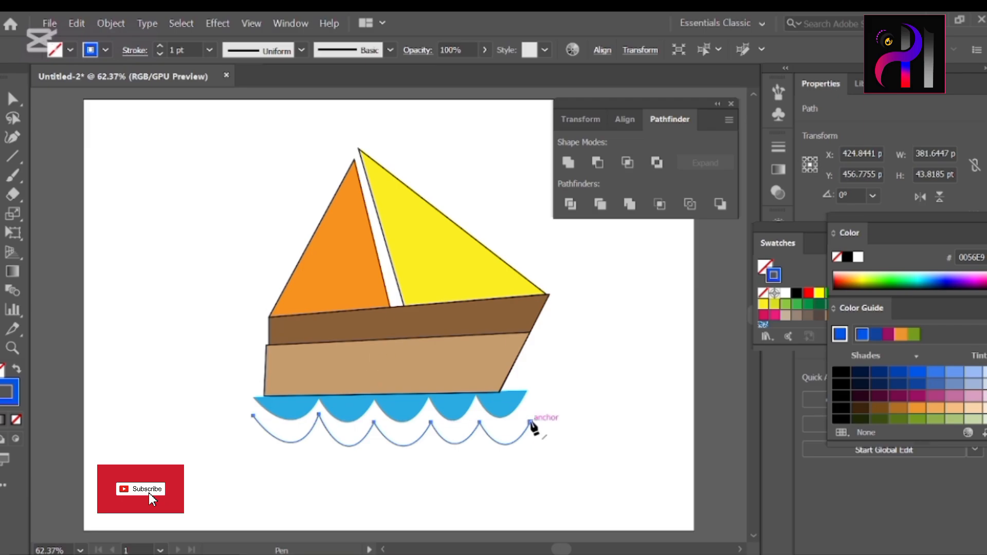
pyautogui.click(530, 422)
pyautogui.click(528, 462)
pyautogui.click(253, 462)
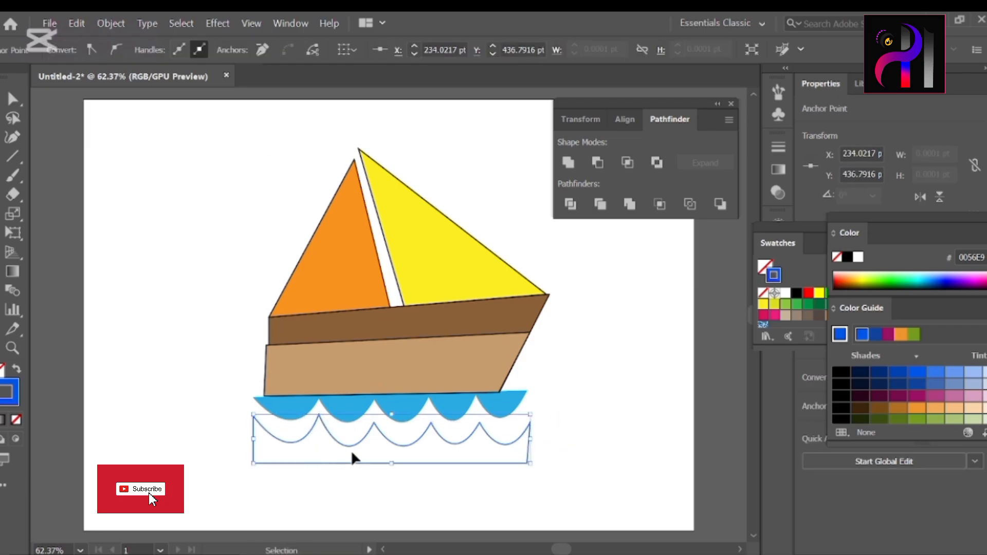
# Move the second wave shape up over the light blue strip and fill it with dark blue 0044AA
pyautogui.press('v')
pyautogui.moveTo(413, 461); pyautogui.dragTo(373, 433)
pyautogui.click(2, 372)
pyautogui.click(891, 281)
pyautogui.click(942, 280)
# Adjust the dark blue wave's upper corner anchor at the bow end with the Direct Selection tool
pyautogui.click(13, 99)
pyautogui.click(386, 438)
pyautogui.click(453, 466)
pyautogui.click(497, 418)
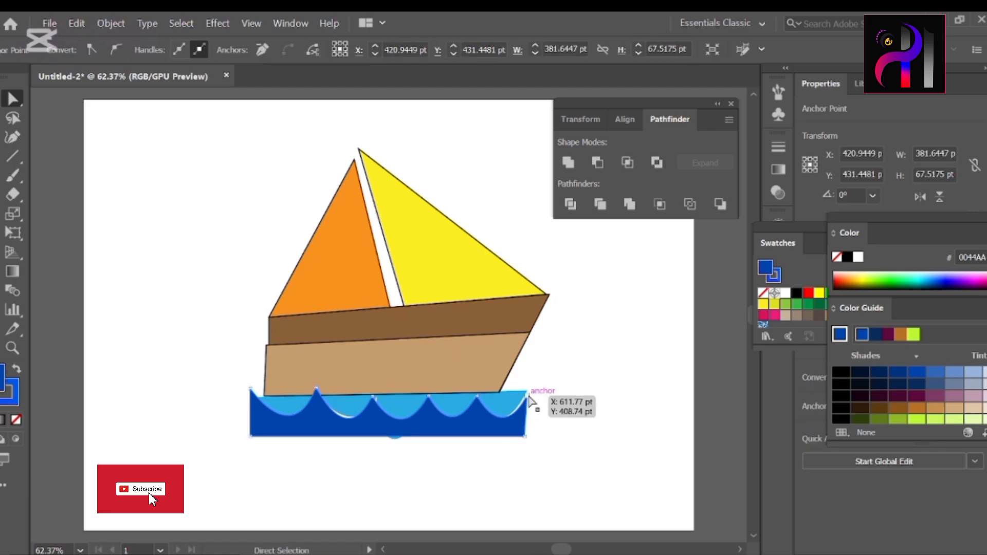
pyautogui.moveTo(529, 400); pyautogui.dragTo(495, 432)
# Reshape the light blue wave's second scallop by adjusting its curve handle with the Direct Selection tool
pyautogui.click(455, 528)
pyautogui.click(346, 415)
pyautogui.click(322, 397)
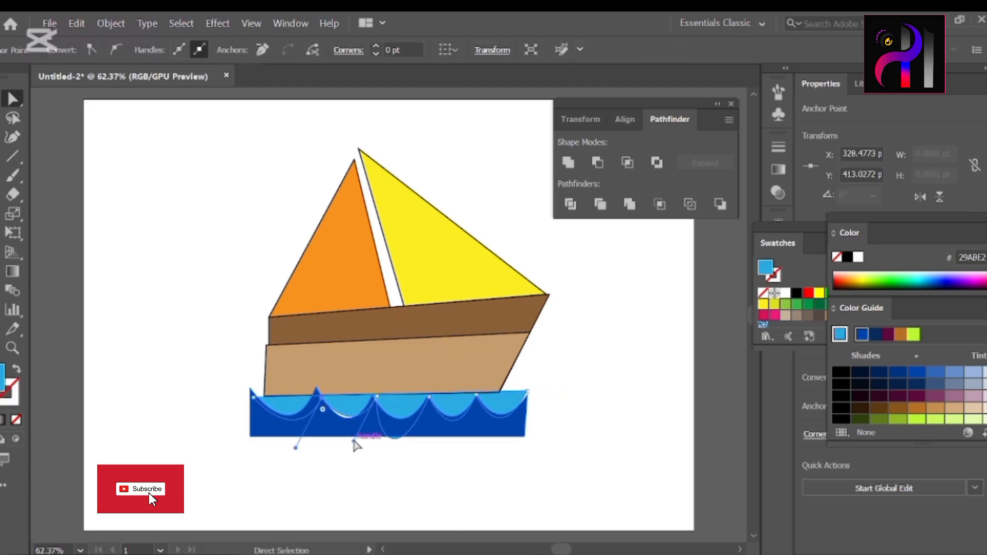
pyautogui.moveTo(353, 441); pyautogui.dragTo(351, 439)
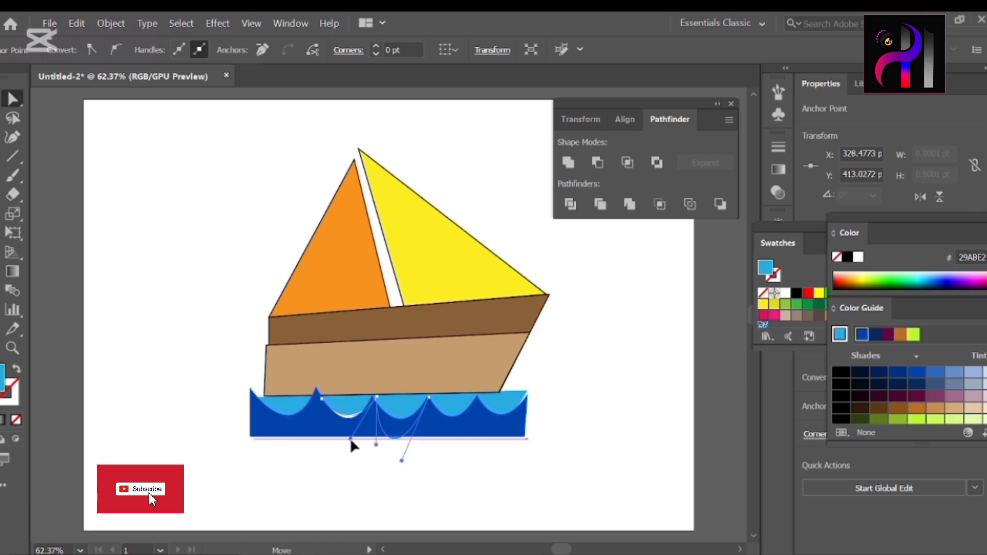
pyautogui.click(690, 468)
# Nudge the light blue wave's crest between its second and third scallops to refine its fit with the dark blue wave
pyautogui.click(377, 411)
pyautogui.moveTo(373, 396); pyautogui.dragTo(376, 393)
pyautogui.click(384, 509)
pyautogui.click(504, 409)
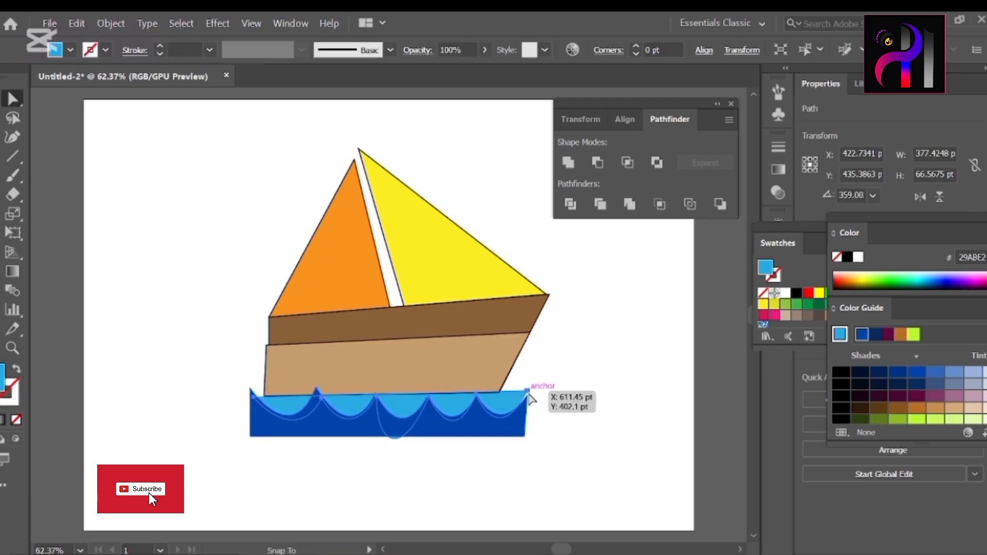
pyautogui.click(194, 473)
pyautogui.click(386, 395)
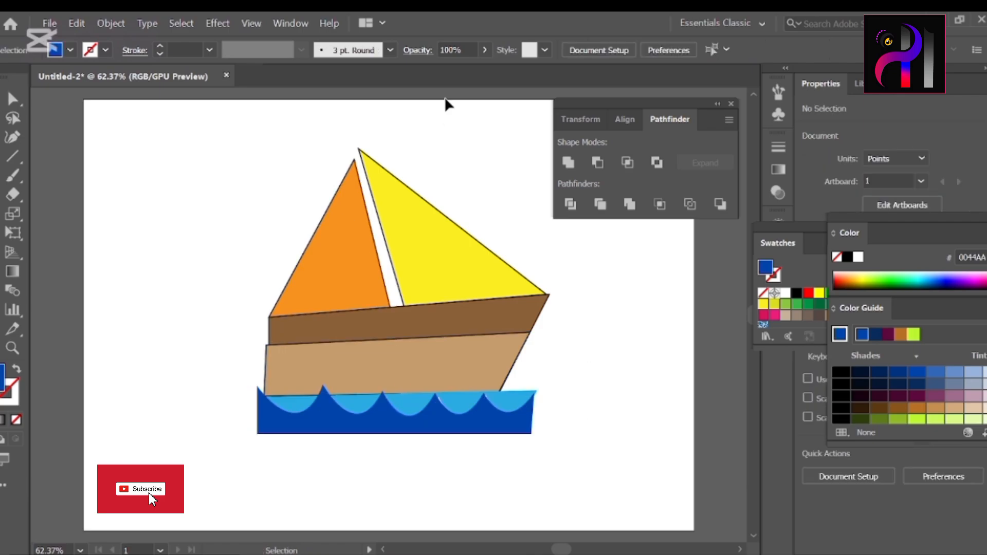
# Draw a small two-curve bird above the larger sail with the Pen tool, using a black stroke and no fill
pyautogui.press('p')
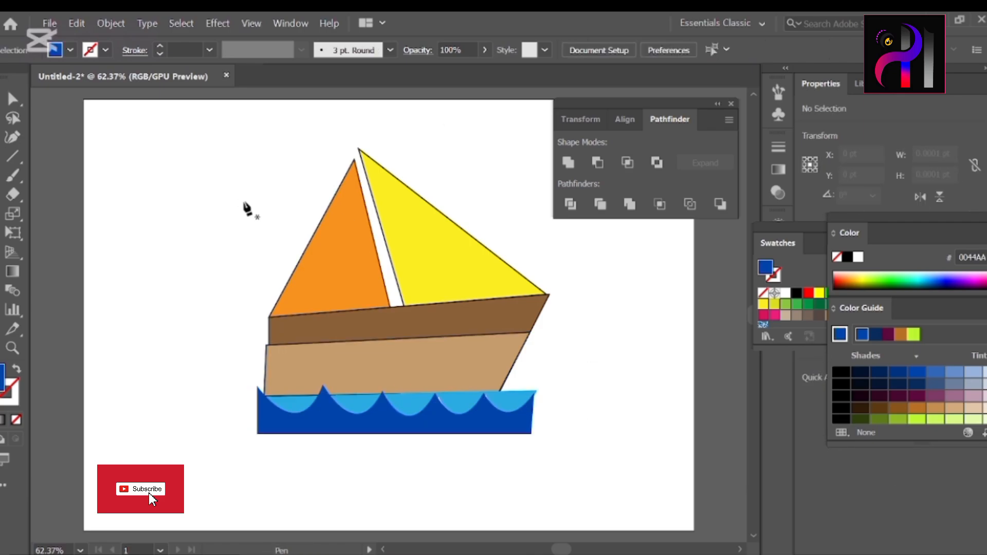
pyautogui.press('v')
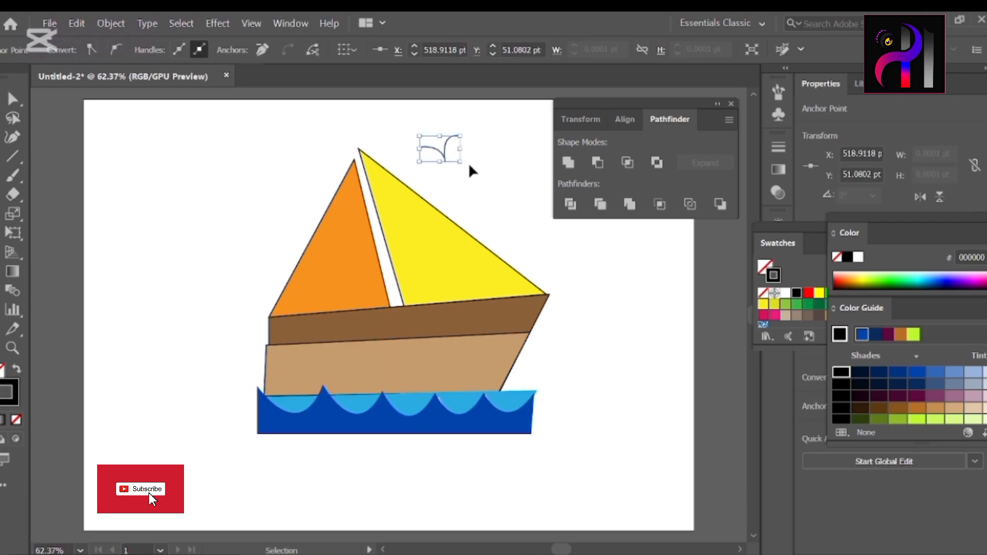
# Scale the bird above the yellow sail down to about 40 × 30 pt and group its two curves
pyautogui.moveTo(457, 160); pyautogui.dragTo(449, 157)
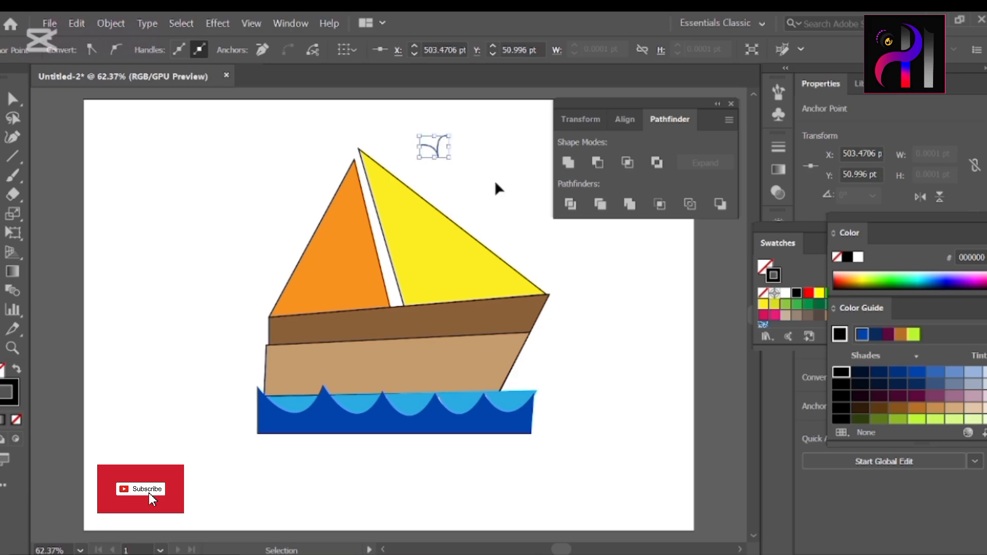
pyautogui.press('a')
pyautogui.press('v')
pyautogui.moveTo(388, 317); pyautogui.dragTo(561, 232)
pyautogui.hotkey('ctrl', 'z')
pyautogui.hotkey('ctrl', 'z')
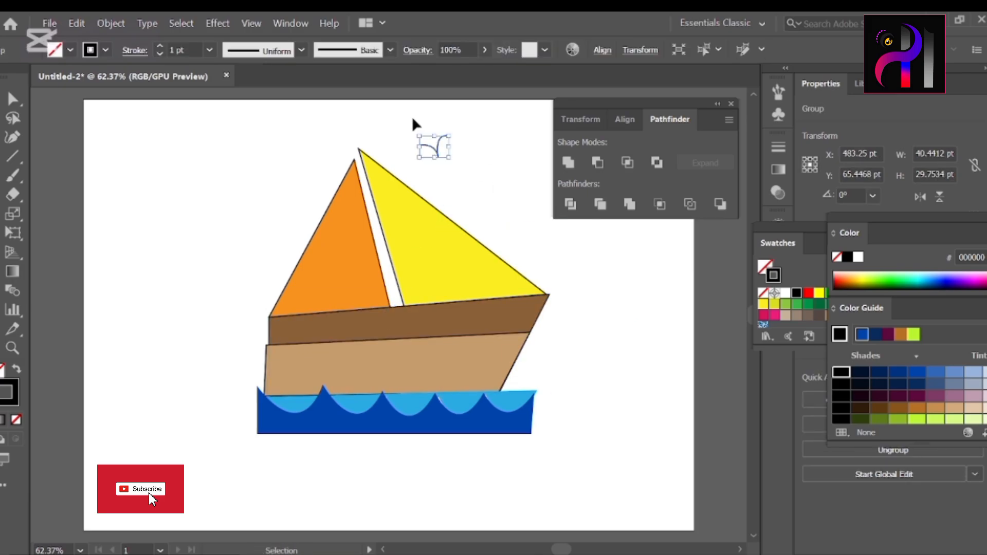
# Duplicate the bird into a flock of four beside the yellow sail, making the two lower birds smaller than the upper ones
pyautogui.click(629, 204)
pyautogui.click(632, 312)
pyautogui.click(600, 204)
pyautogui.click(617, 315)
pyautogui.click(441, 158)
pyautogui.moveTo(469, 162); pyautogui.dragTo(451, 165)
pyautogui.click(1, 420)
pyautogui.click(425, 151)
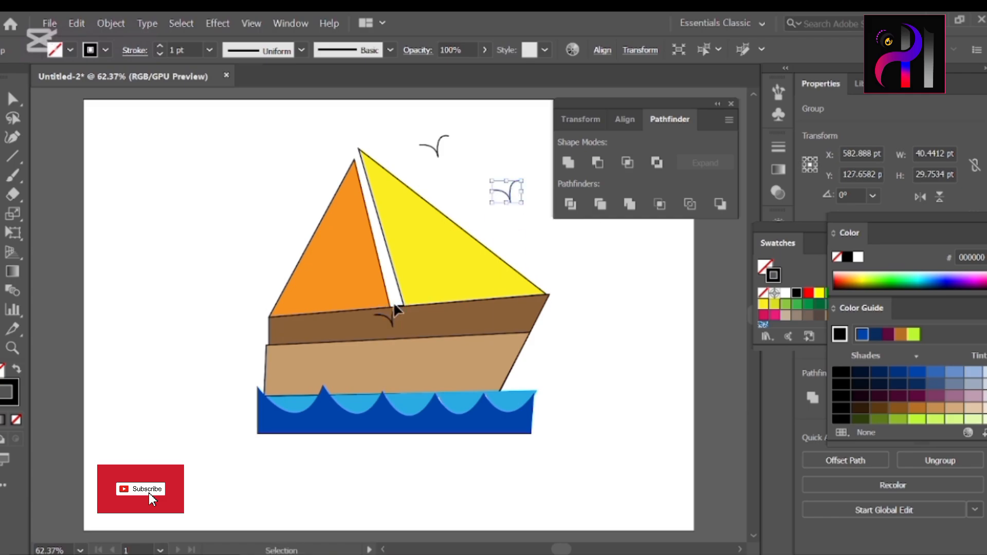
pyautogui.moveTo(506, 191); pyautogui.dragTo(477, 156)
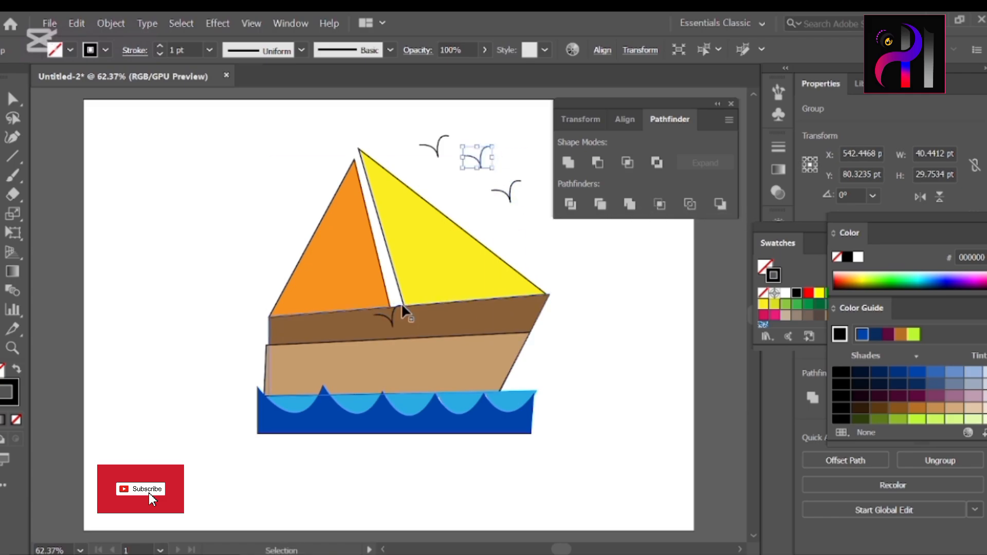
pyautogui.moveTo(477, 157); pyautogui.dragTo(513, 197)
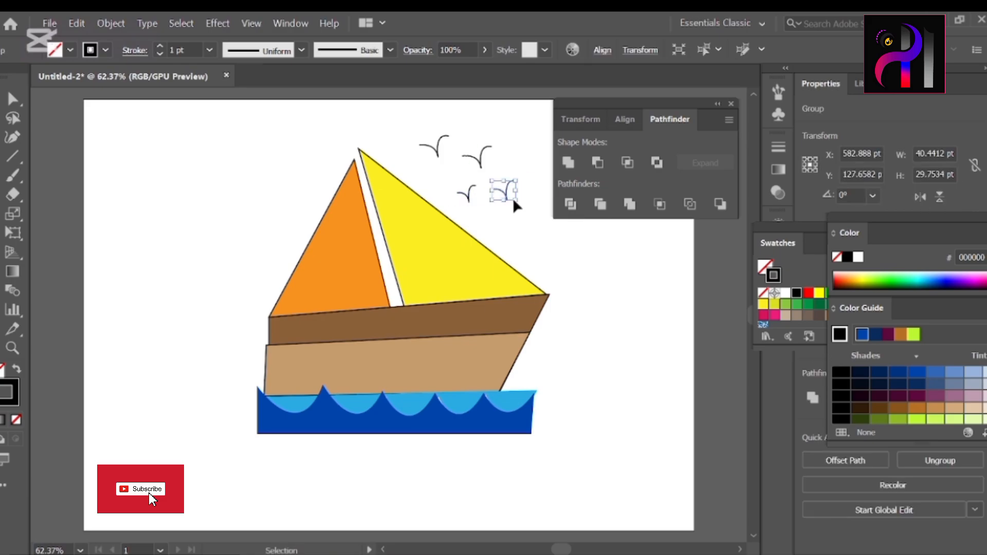
# Scale all the artwork down to about 335 × 353 pt and move it to the right half of the artboard
pyautogui.hotkey('ctrl', 'a')
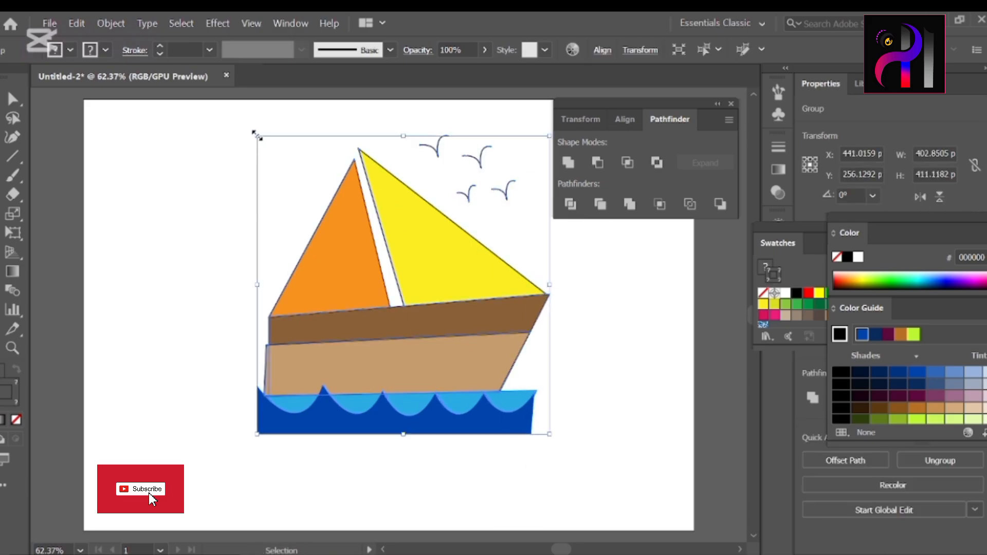
pyautogui.click(256, 135)
pyautogui.click(314, 211)
pyautogui.moveTo(258, 136); pyautogui.dragTo(306, 178)
pyautogui.moveTo(459, 296); pyautogui.dragTo(570, 310)
# Draw a closed outline with a straight vertical left side and a bulging right curve, about 65 × 189 pt, in the empty area beside the boat
pyautogui.press('p')
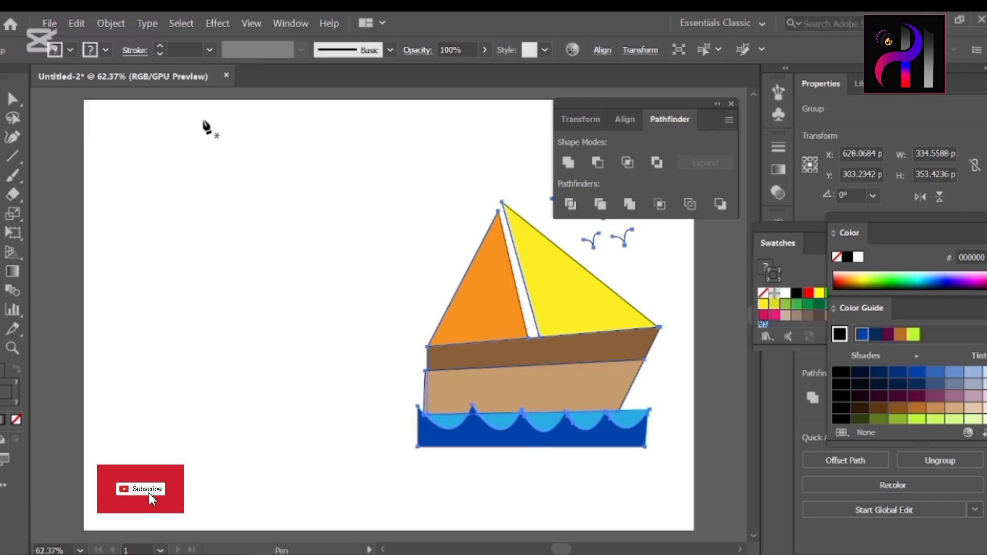
pyautogui.moveTo(233, 210); pyautogui.dragTo(121, 494)
pyautogui.hotkey('ctrl', 'z')
pyautogui.hotkey('ctrl', 'z')
pyautogui.click(226, 192)
pyautogui.click(226, 273)
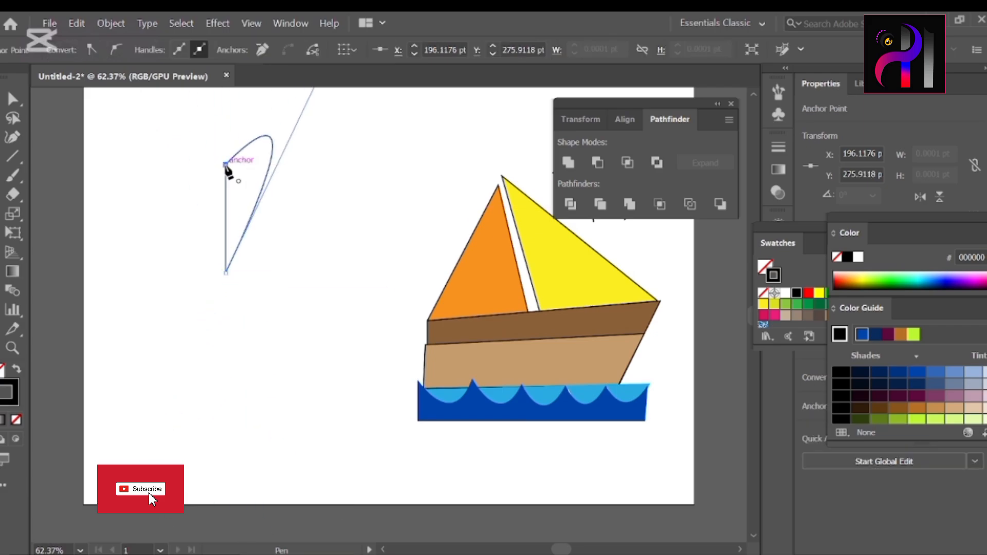
pyautogui.click(225, 165)
pyautogui.click(754, 96)
pyautogui.click(14, 100)
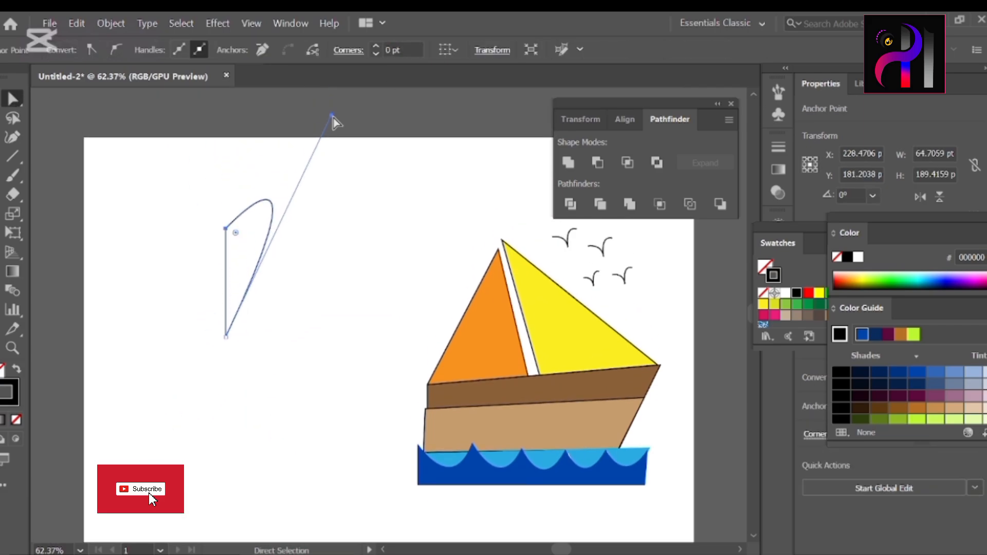
# Pull in the new outline's long curve handle with the Direct Selection tool to slim its rounded upper bulge
pyautogui.moveTo(331, 114); pyautogui.dragTo(323, 148)
pyautogui.moveTo(255, 276)
pyautogui.mouseDown()
pyautogui.moveTo(265, 279)
pyautogui.moveTo(256, 273)
pyautogui.mouseUp()
pyautogui.click(227, 229)
pyautogui.click(189, 235)
# Refine the outline's rounded upper curve with the Direct Selection tool so it bulges slightly less, and select the whole path
pyautogui.hotkey('ctrl', '+')
pyautogui.hotkey('ctrl', '+')
pyautogui.hotkey('ctrl', '+')
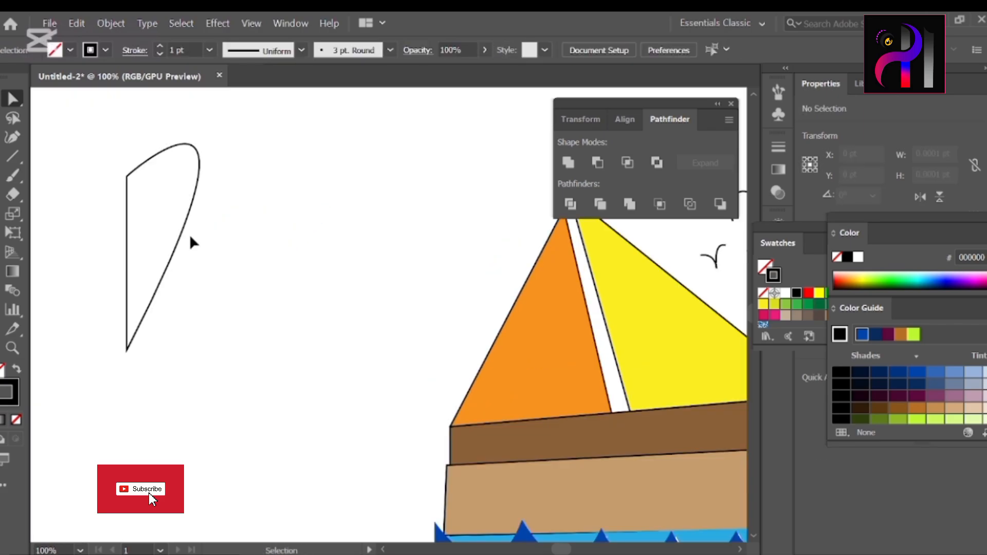
pyautogui.click(383, 550)
pyautogui.click(752, 96)
pyautogui.click(752, 96)
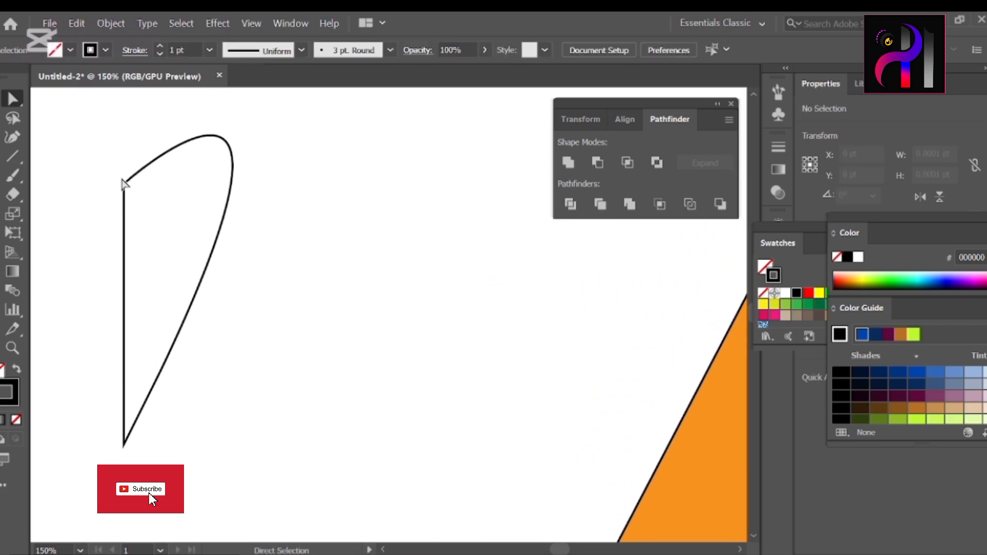
pyautogui.moveTo(124, 185); pyautogui.dragTo(186, 256)
pyautogui.hotkey('ctrl', 'z')
pyautogui.hotkey('ctrl', 'z')
pyautogui.click(249, 286)
pyautogui.click(149, 237)
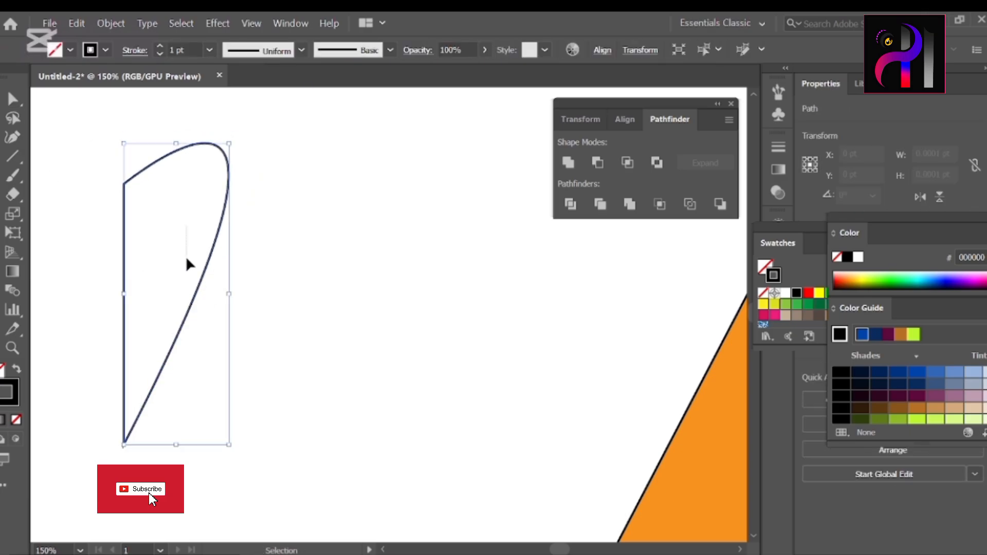
pyautogui.click(188, 256)
pyautogui.click(213, 255)
pyautogui.click(106, 141)
pyautogui.moveTo(106, 141); pyautogui.dragTo(180, 226)
pyautogui.click(237, 287)
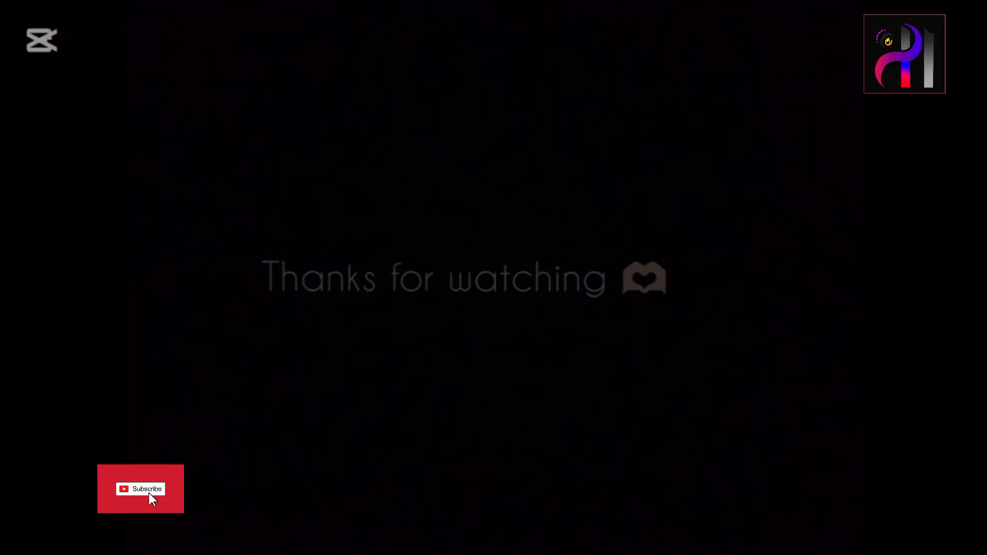